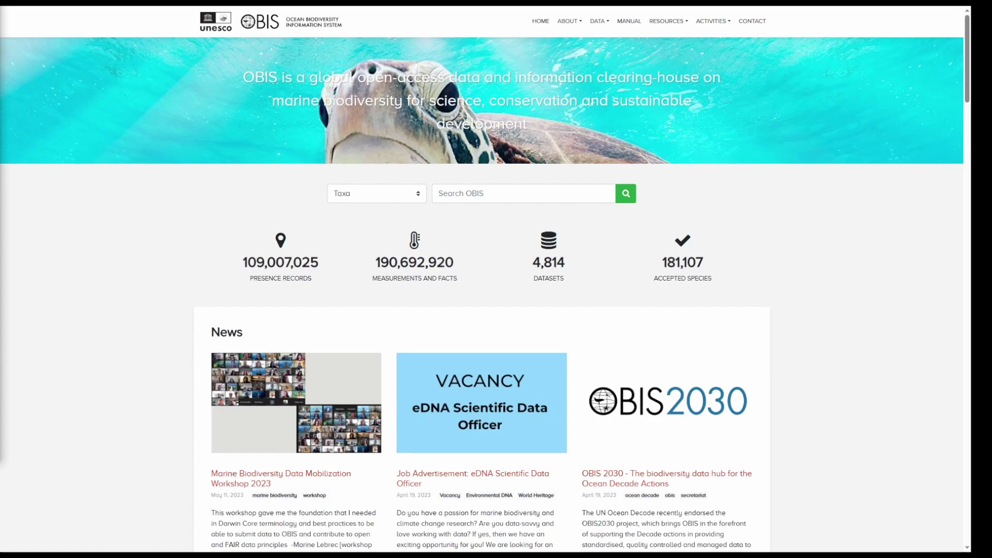
Step: Search OBIS Taxa for 'cephalo' to list Cephalopoda and related taxon suggestions
click(475, 196)
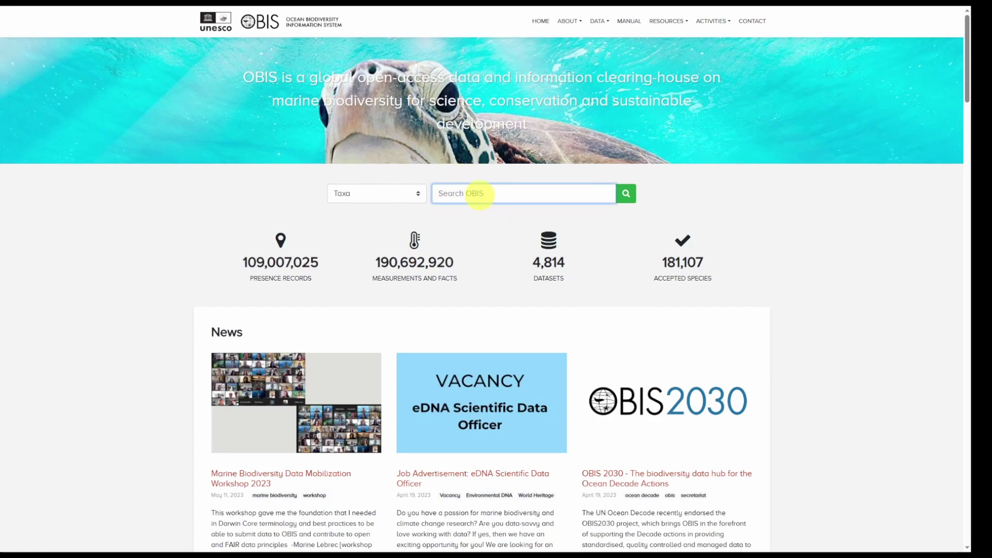
click(381, 199)
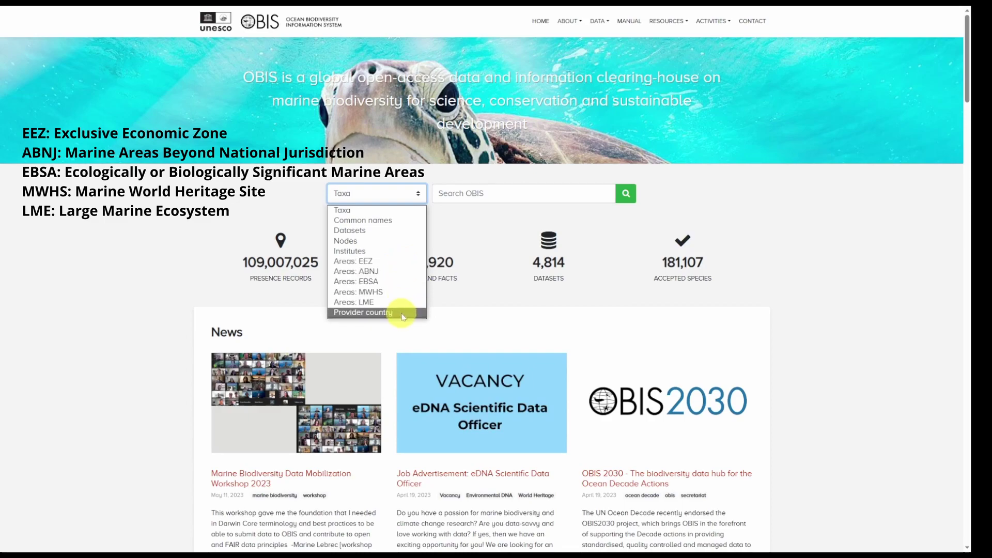
click(484, 238)
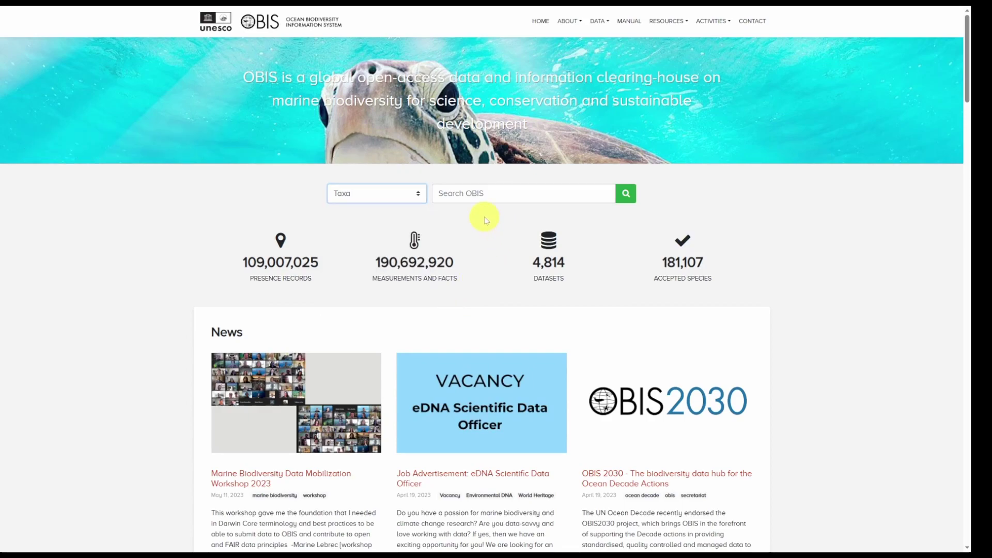
click(467, 195)
text(cephalo)
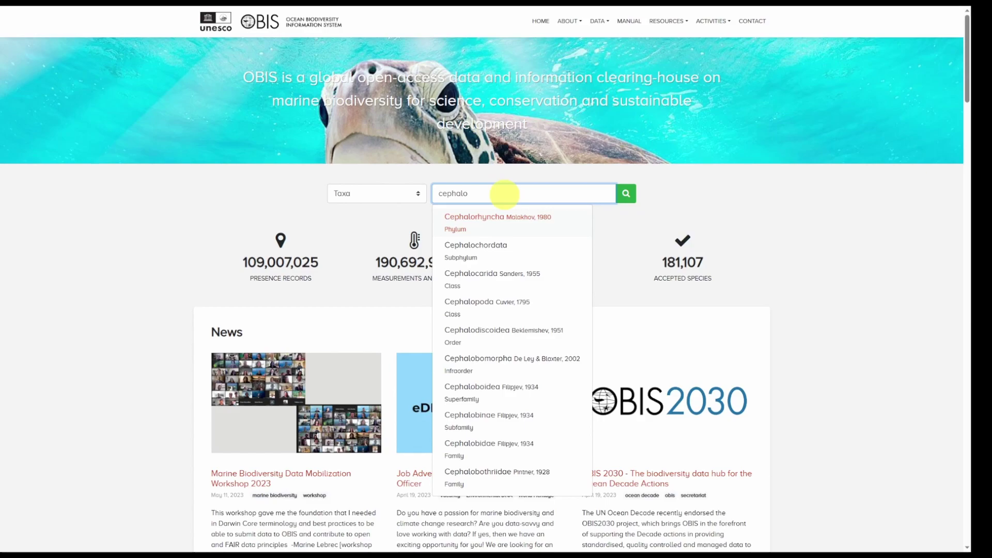
click(535, 307)
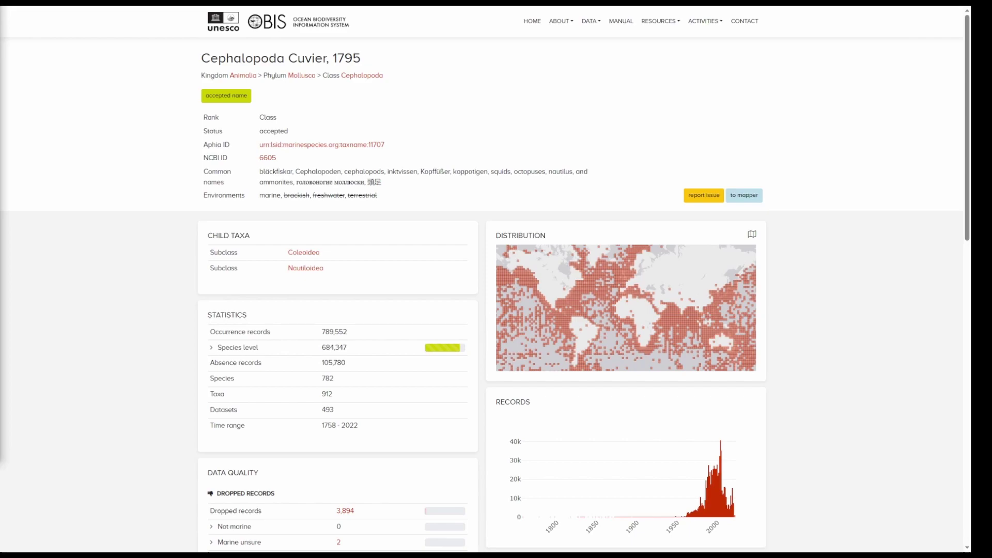
scroll(243, 261, down, 2)
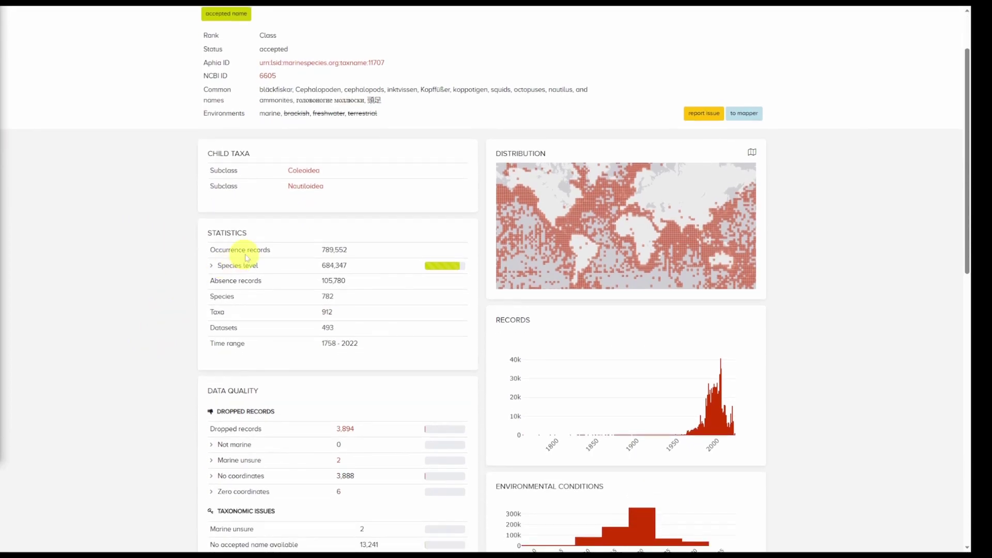
scroll(217, 339, down, 5)
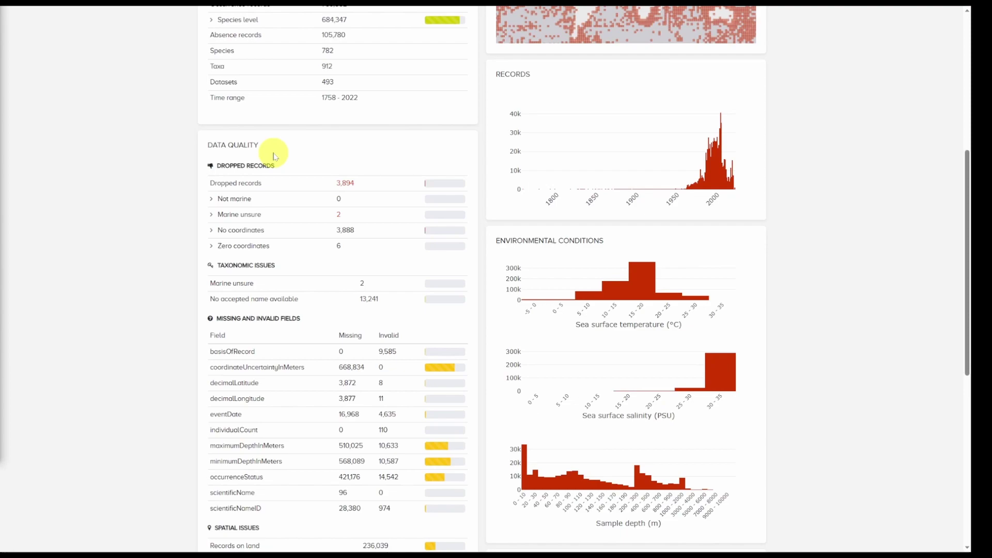
scroll(274, 156, down, 2)
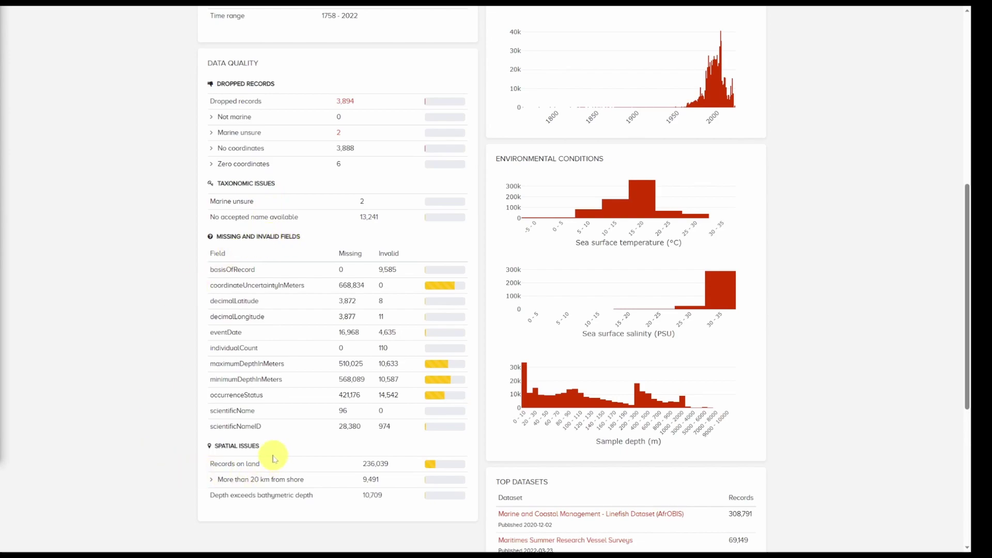
scroll(279, 450, down, 5)
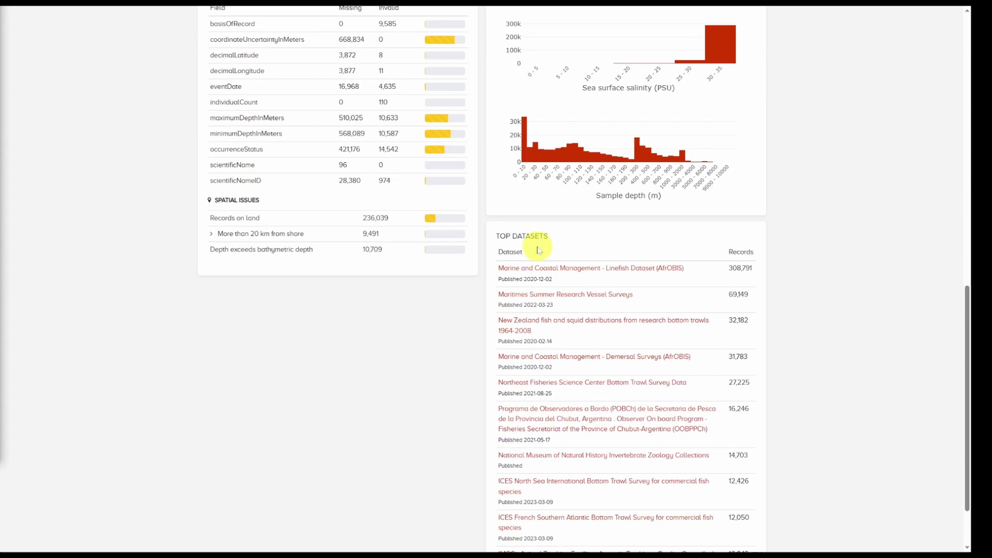
scroll(538, 250, up, 3)
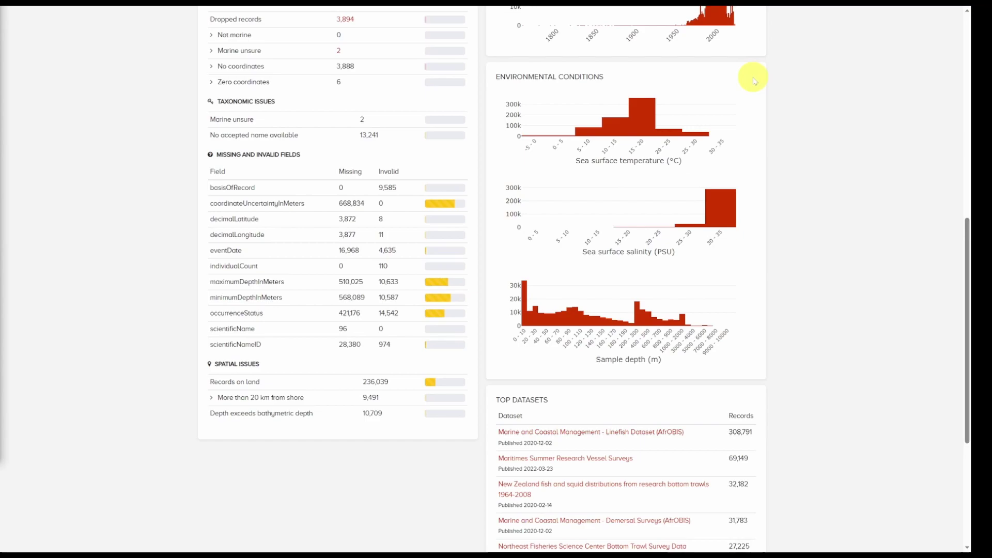
scroll(690, 160, up, 10)
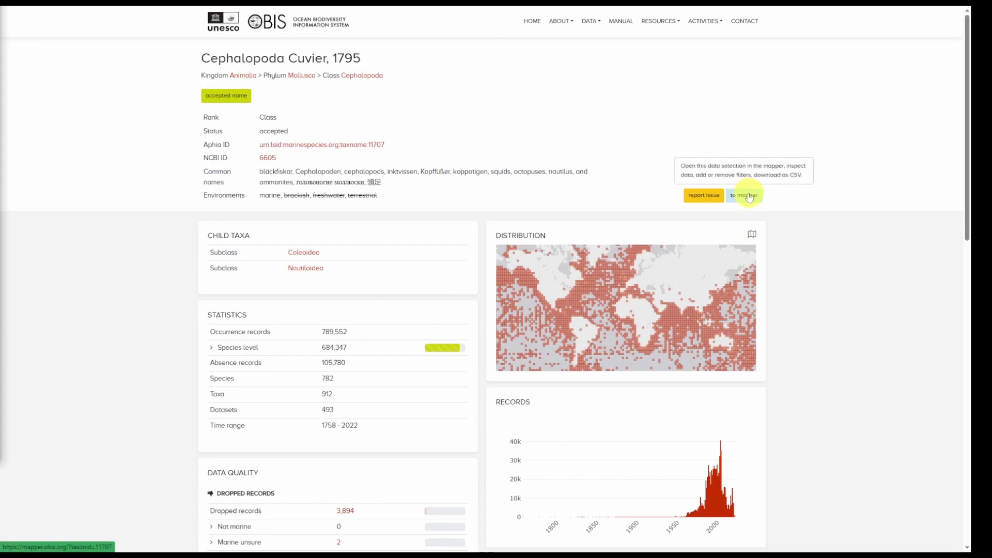
Step: Open Cephalopoda in the mapper and review its data summary of 789,552 records
click(749, 196)
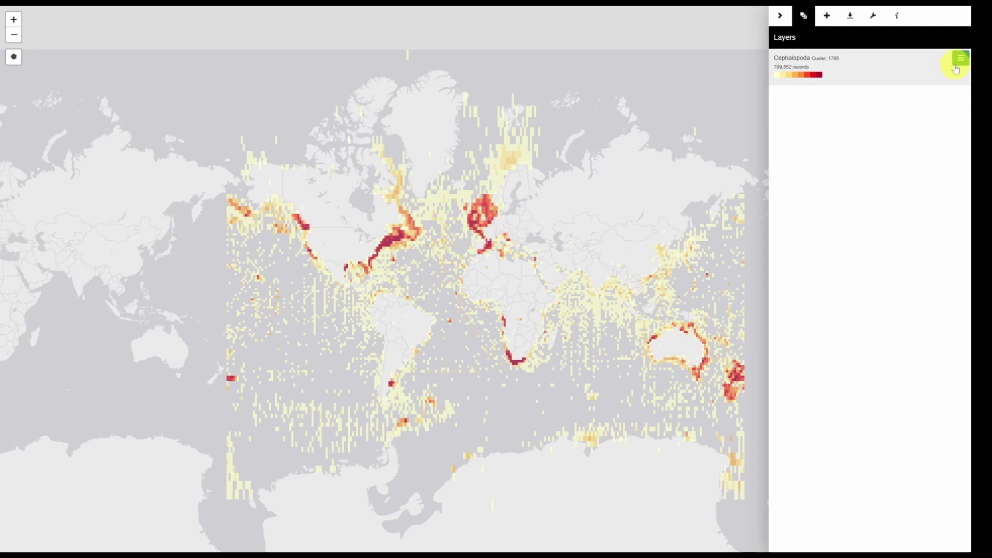
click(956, 68)
click(914, 89)
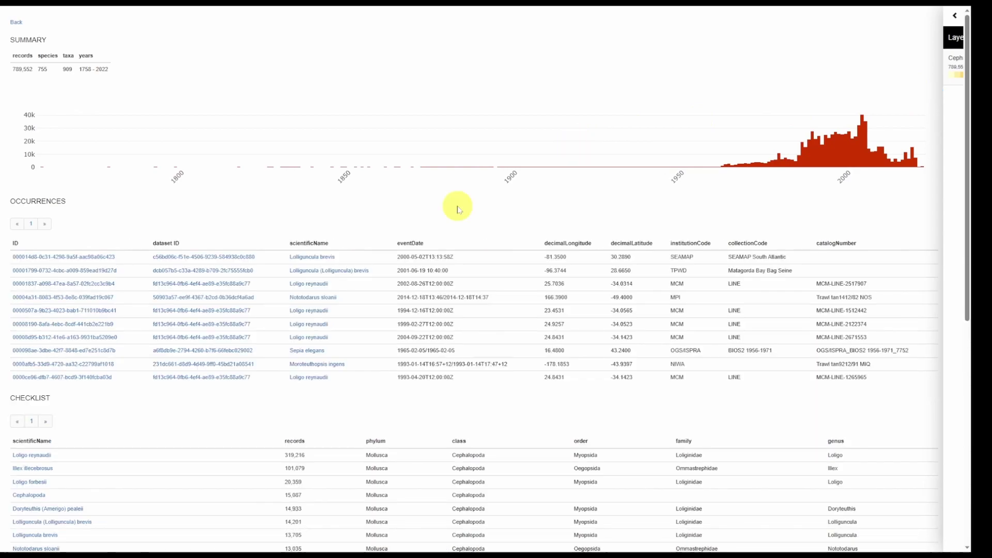
scroll(458, 209, down, 2)
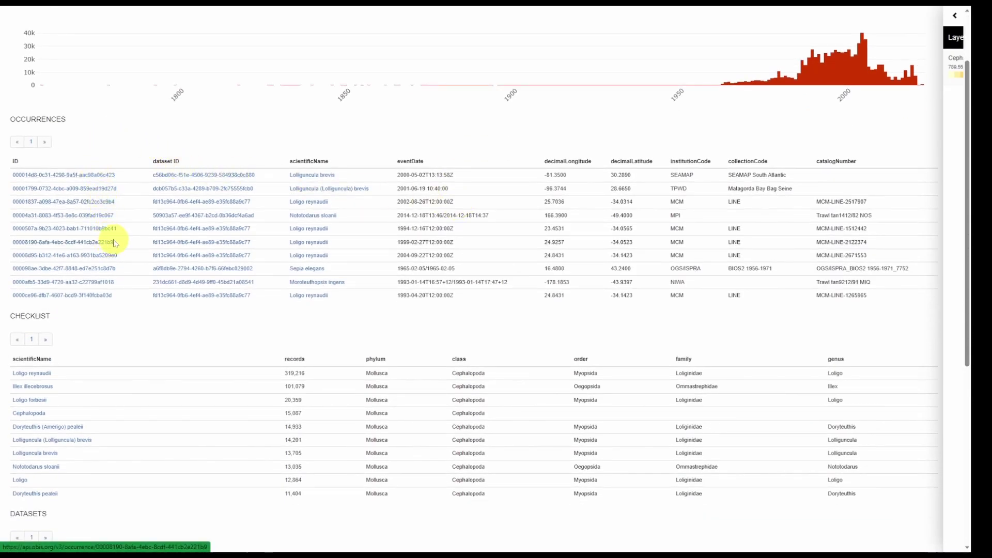
scroll(110, 237, down, 4)
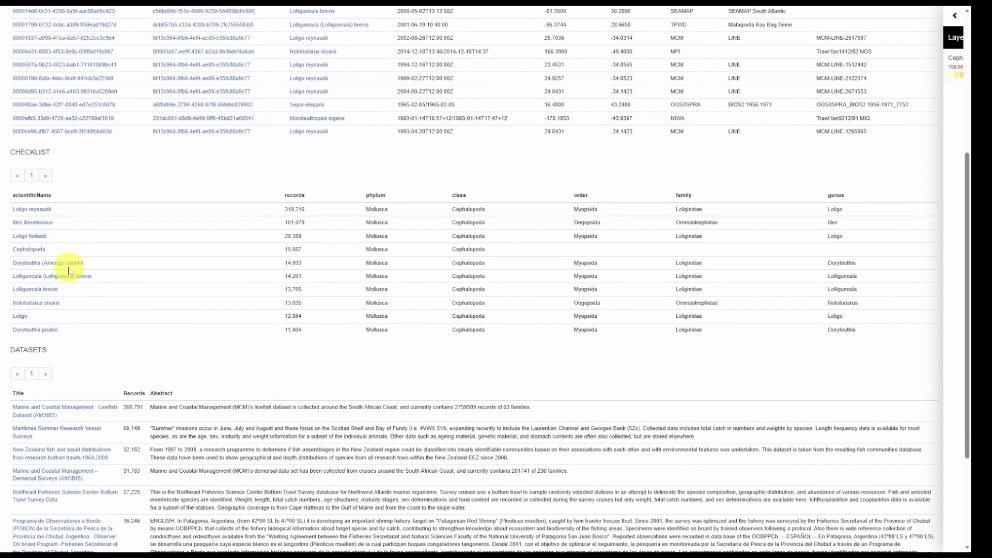
scroll(73, 258, down, 4)
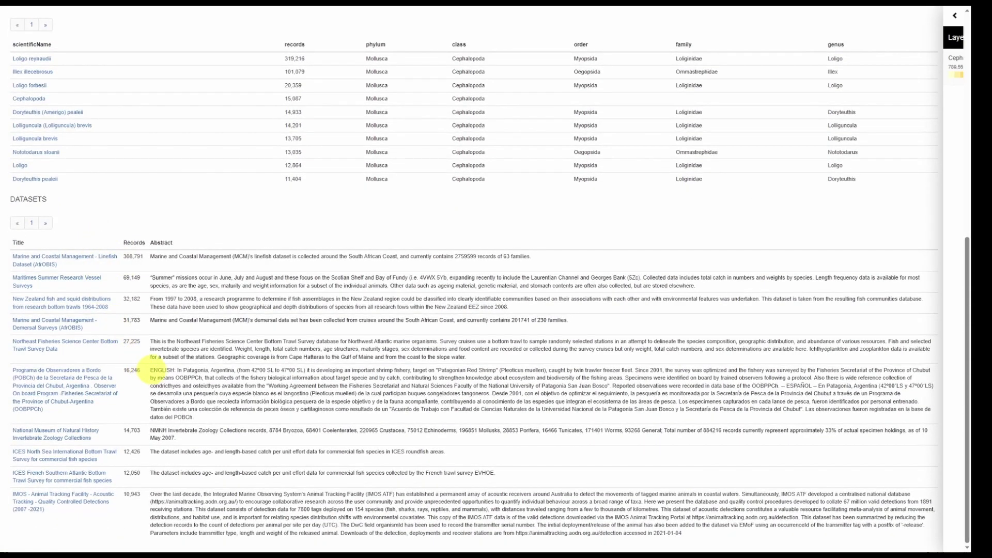
scroll(162, 364, up, 10)
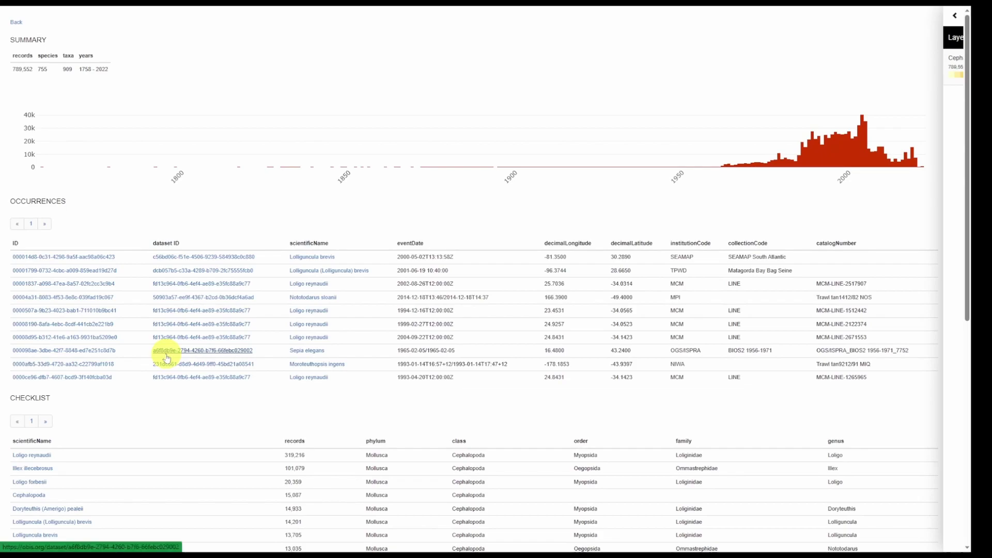
Step: Return to the map and switch the Cephalopoda layer to individual occurrence points
click(17, 26)
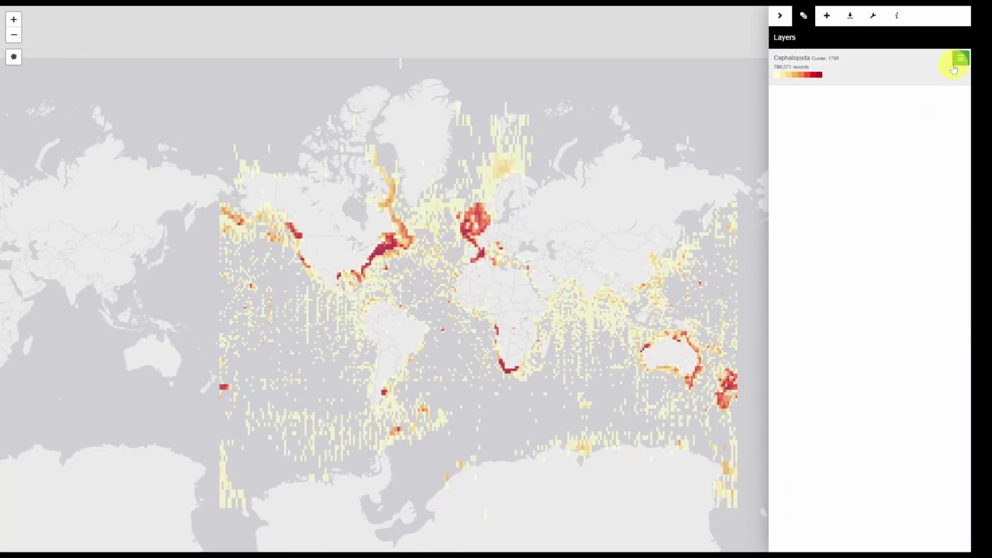
click(955, 64)
click(922, 74)
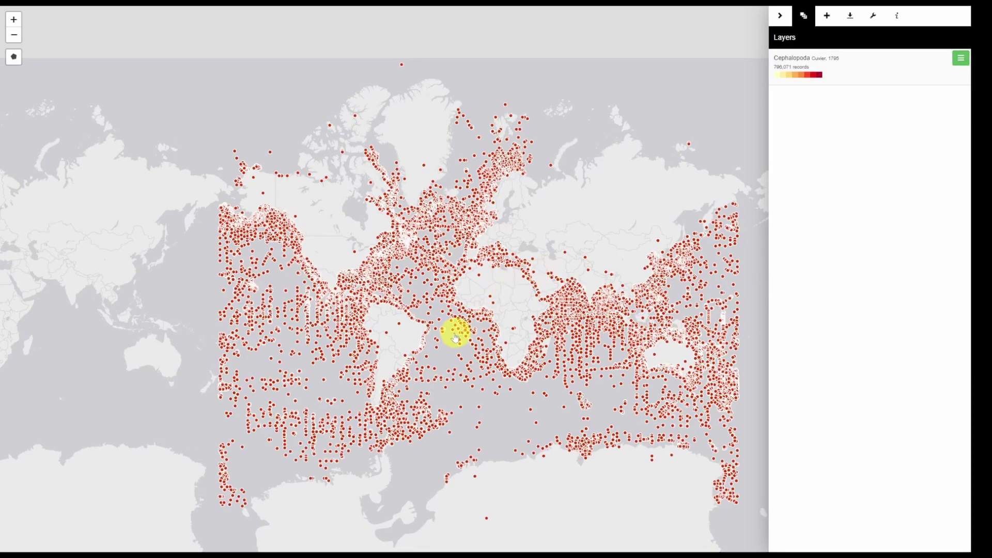
Step: Zoom in and inspect the occurrence records at a point off Brazil
scroll(440, 334, up, 1)
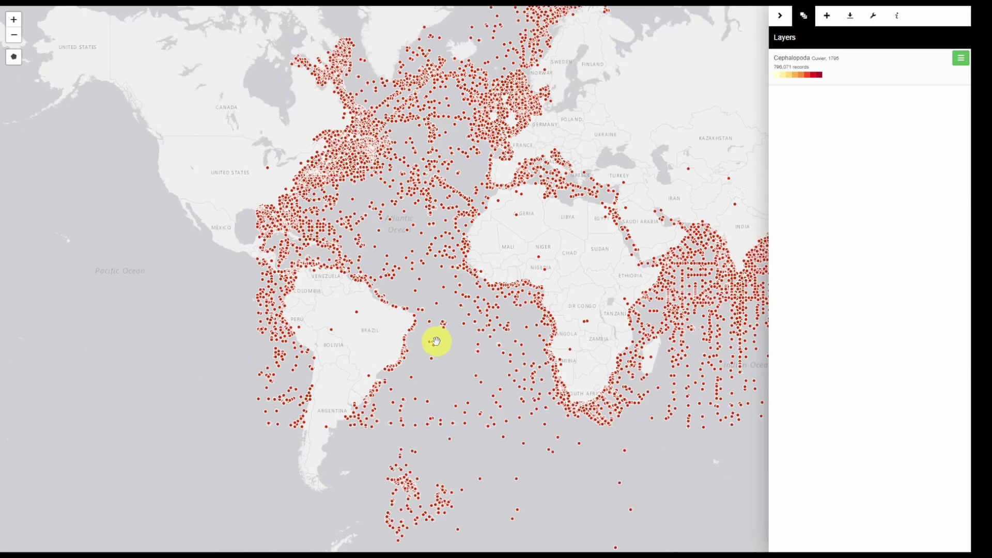
click(432, 364)
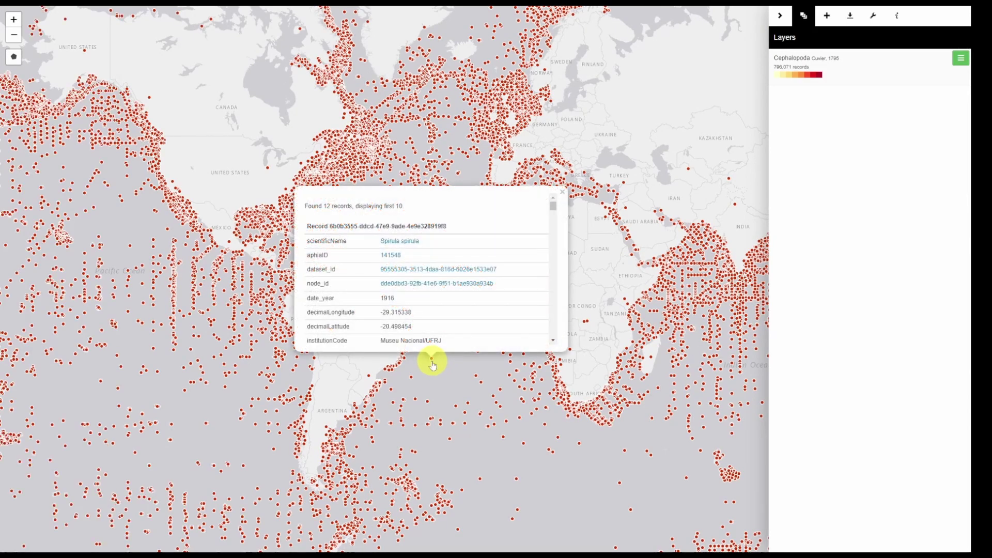
scroll(469, 246, down, 10)
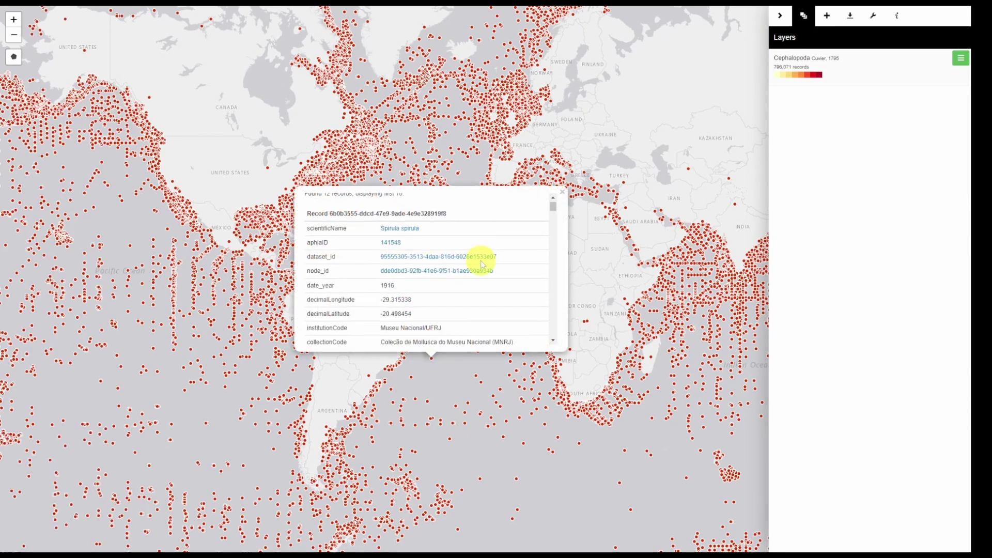
scroll(481, 264, down, 5)
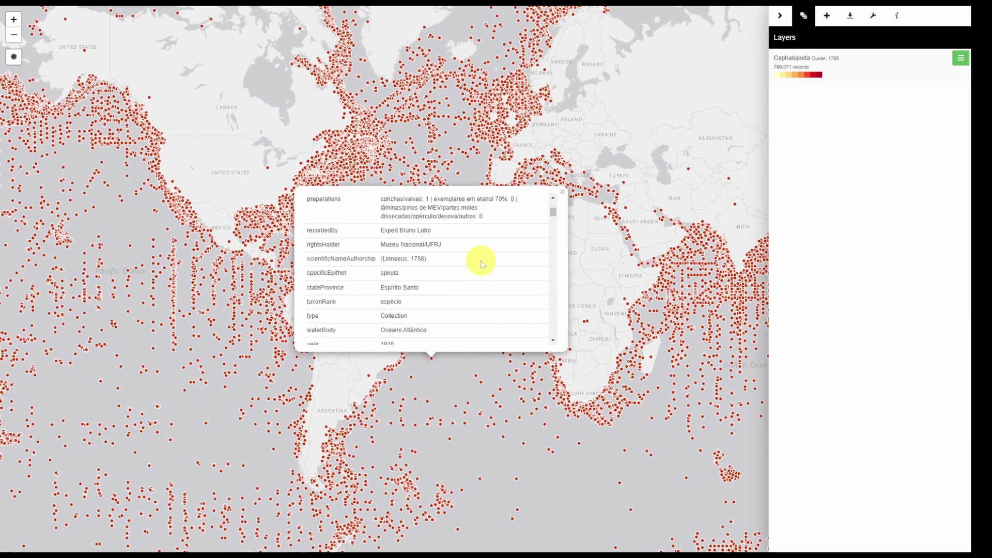
scroll(481, 263, up, 10)
scroll(479, 262, down, 10)
scroll(479, 262, up, 10)
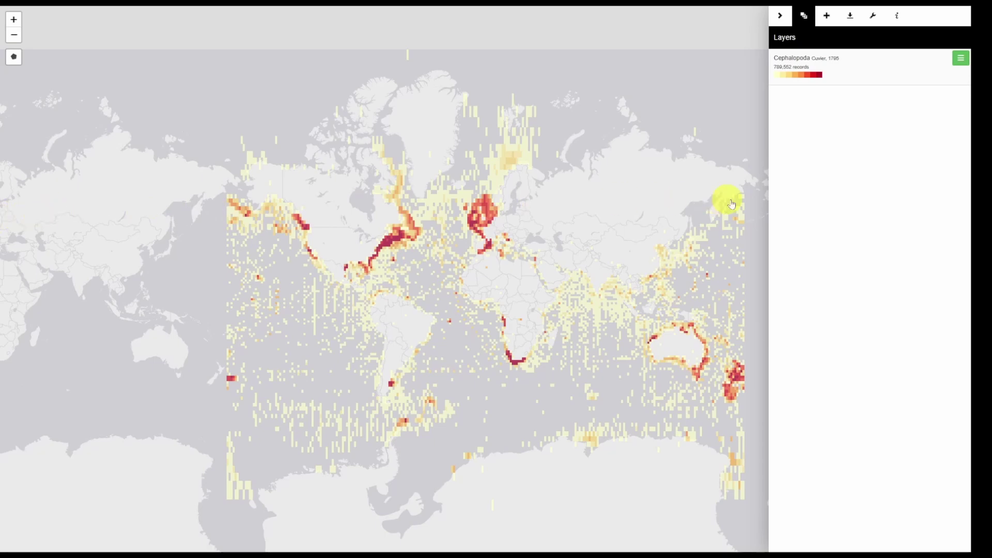
Step: Edit the Cephalopoda layer's filters, raising the depth range to 1000–11000
click(959, 67)
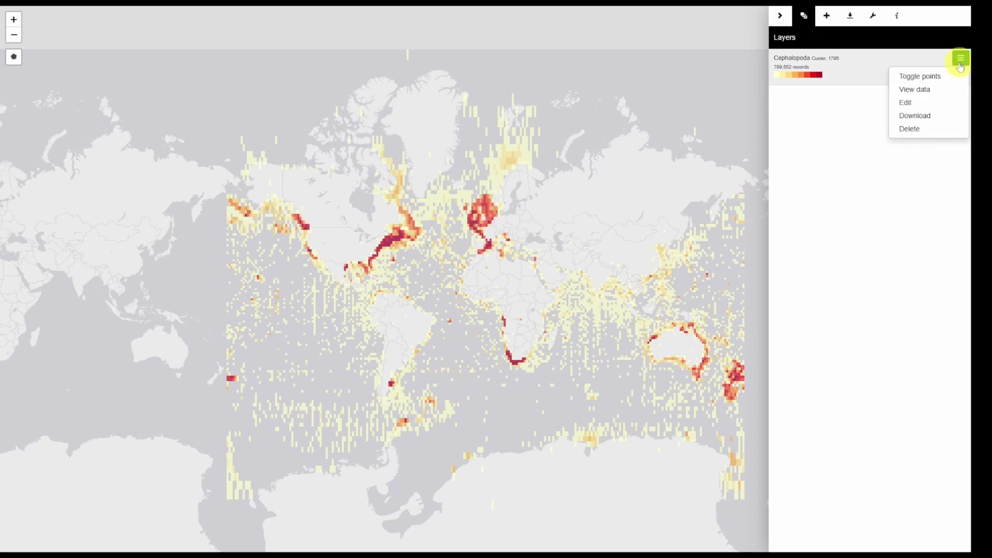
click(913, 106)
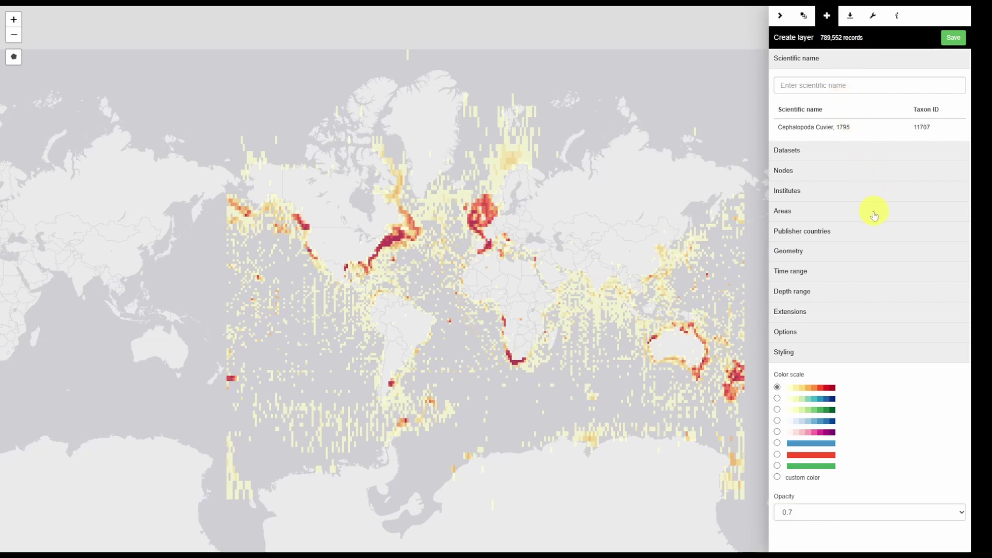
click(812, 293)
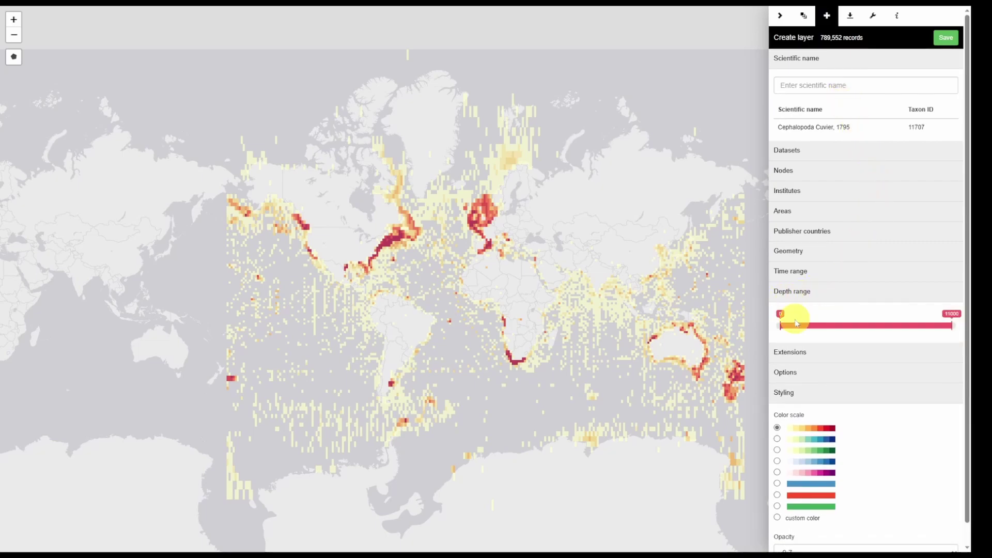
drag(786, 331, 901, 341)
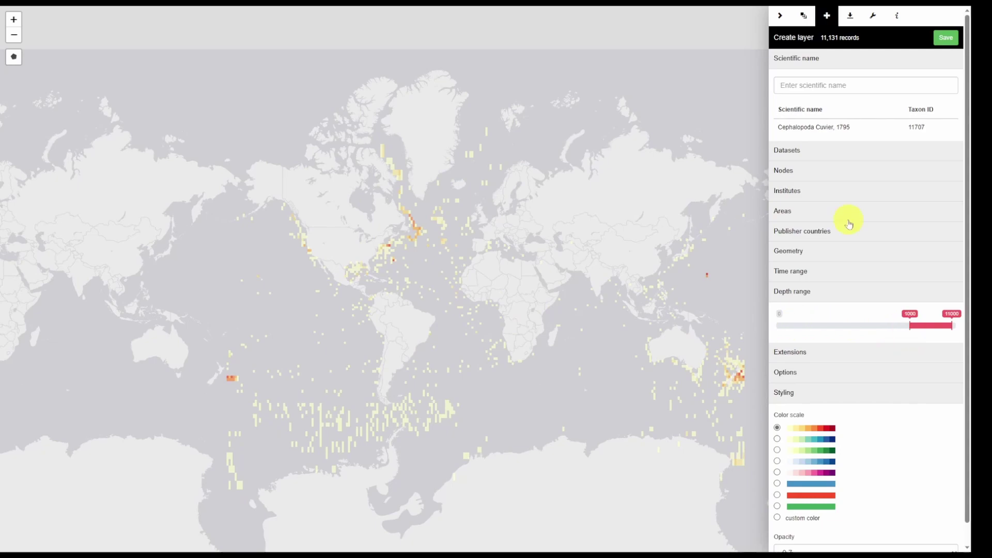
Step: Clear the New Zealand publisher and Cephalopoda filters, then save the depth-only layer
click(786, 231)
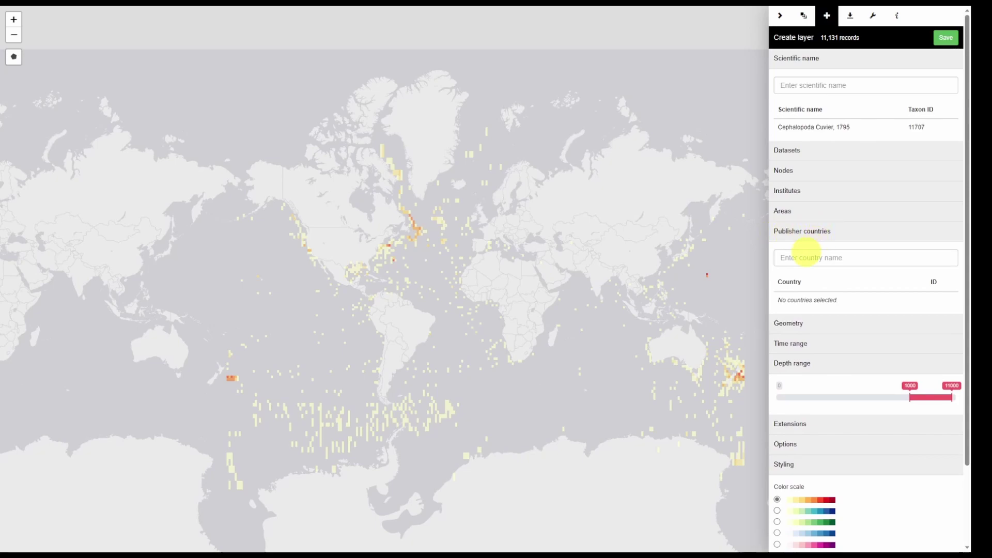
click(798, 257)
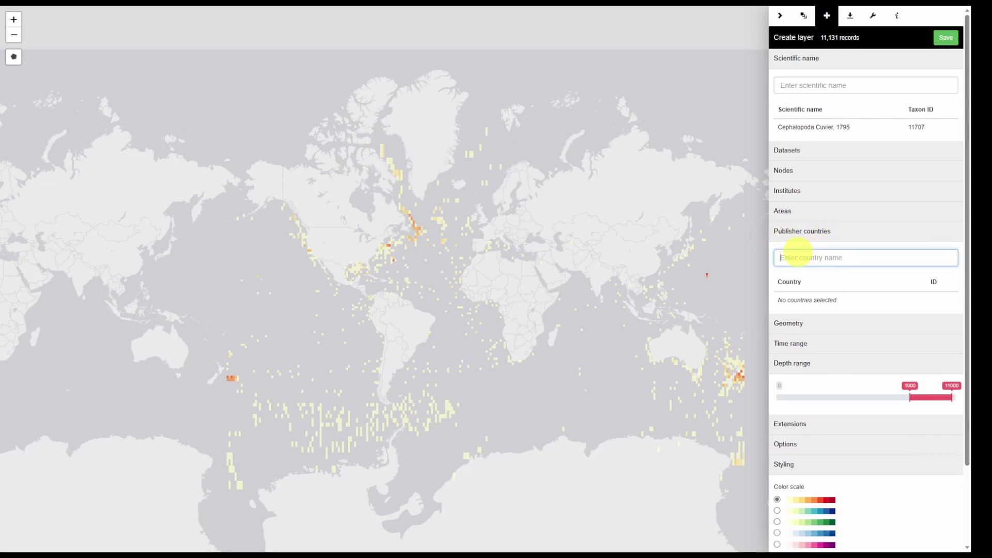
text(new zealan)
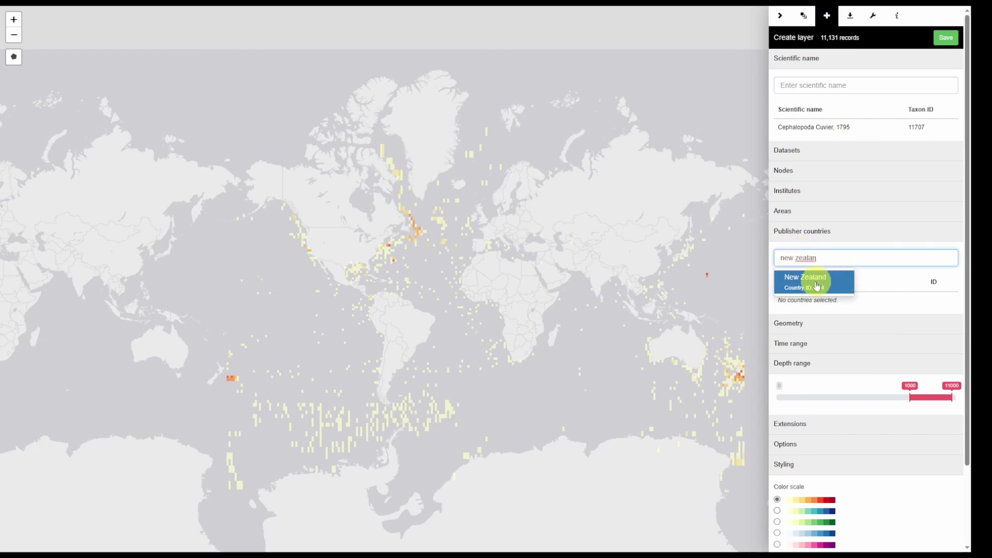
click(817, 285)
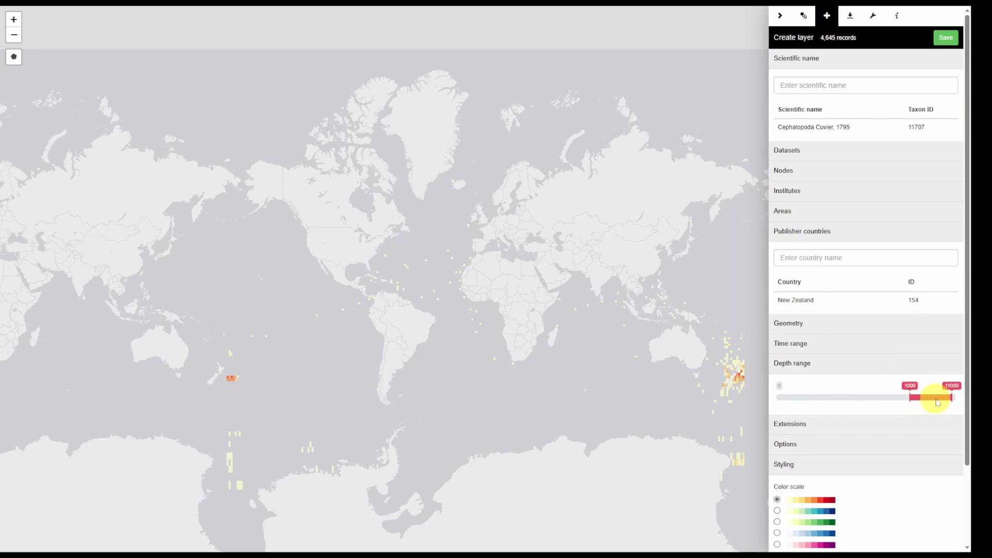
click(804, 300)
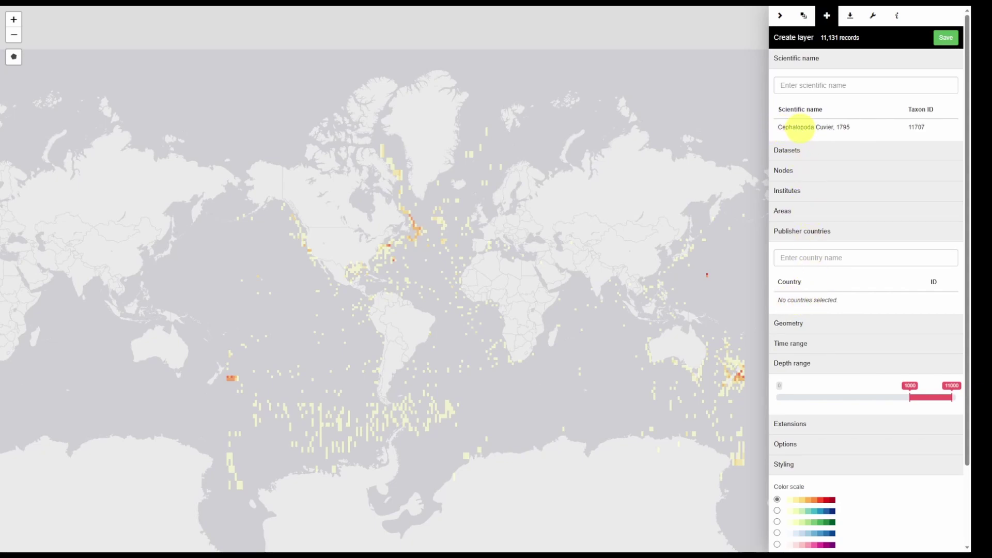
click(802, 127)
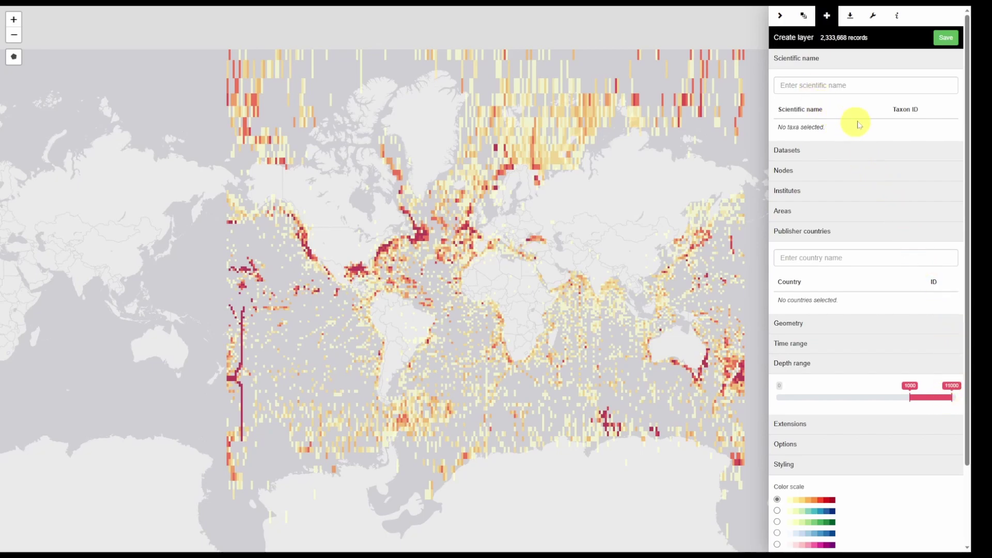
click(945, 40)
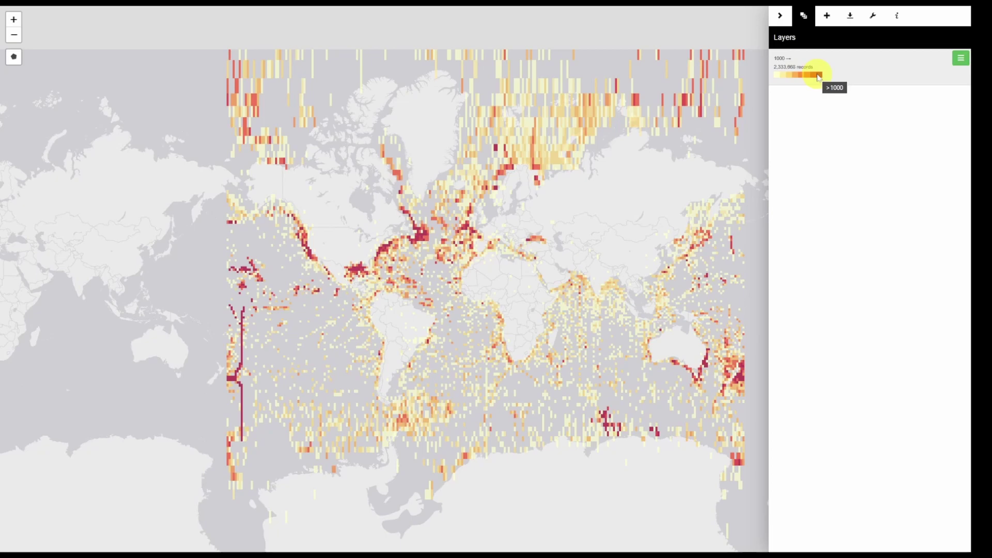
Step: Delete the saved deep-water layer
click(959, 58)
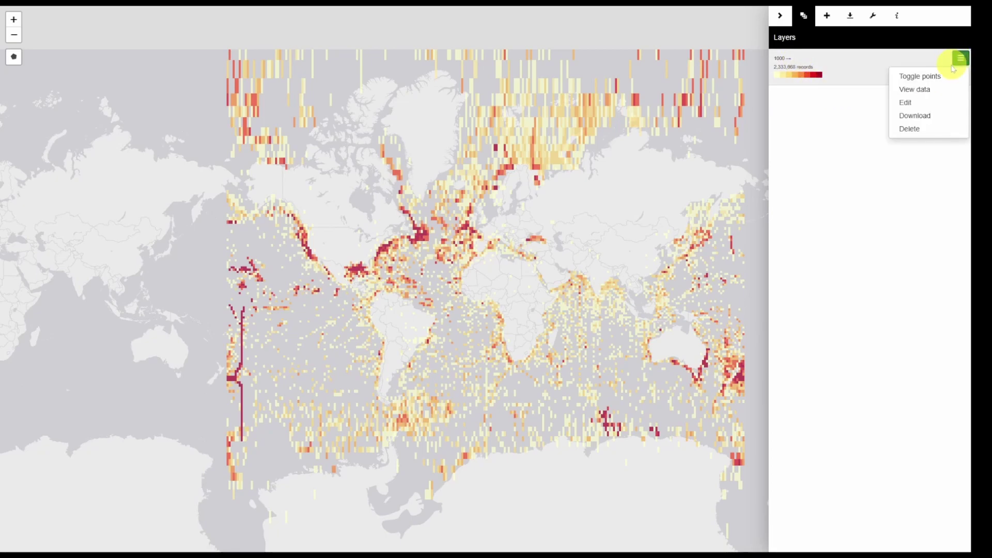
click(925, 128)
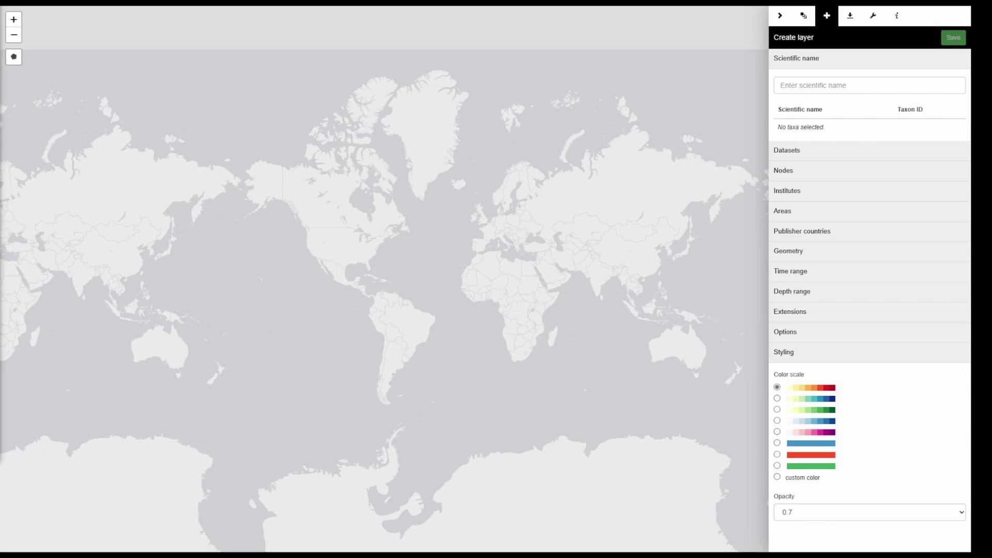
Step: Filter the new layer to Crustacea and the Australia area (ID 8)
click(851, 88)
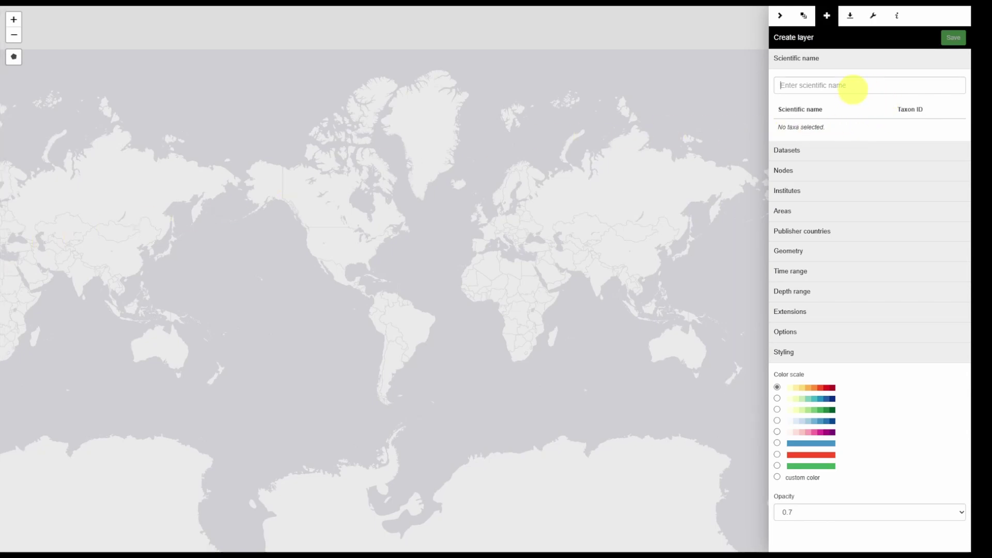
text(crust)
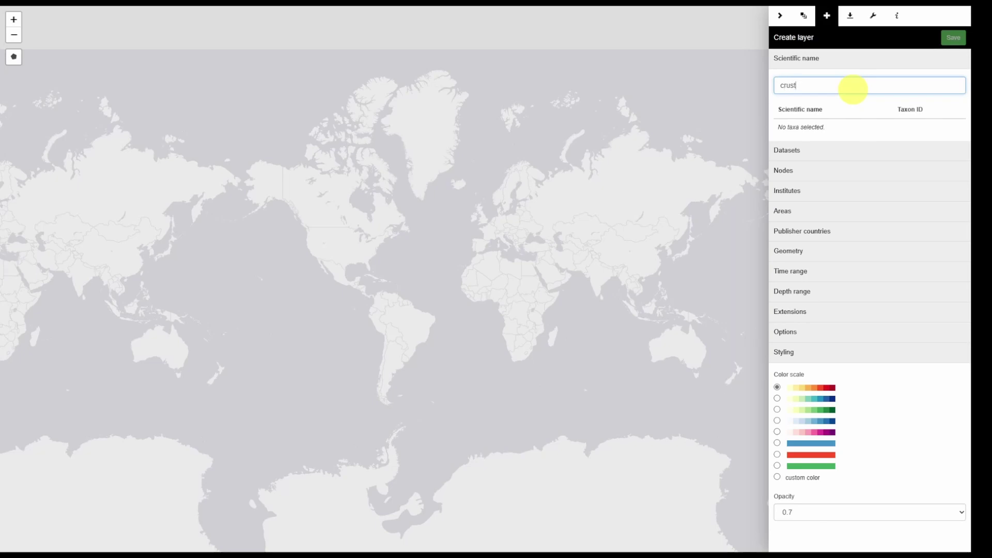
click(841, 105)
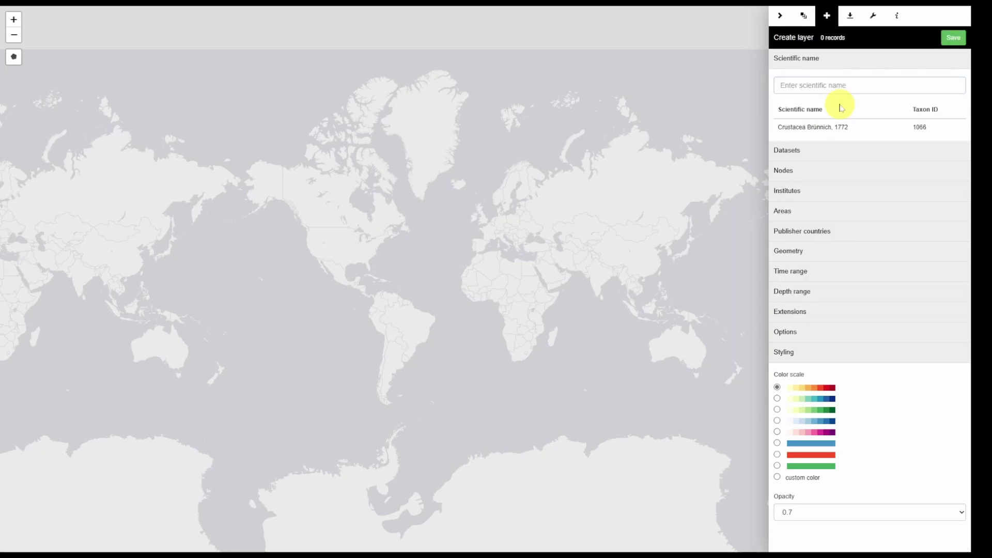
click(797, 213)
click(798, 233)
text(a)
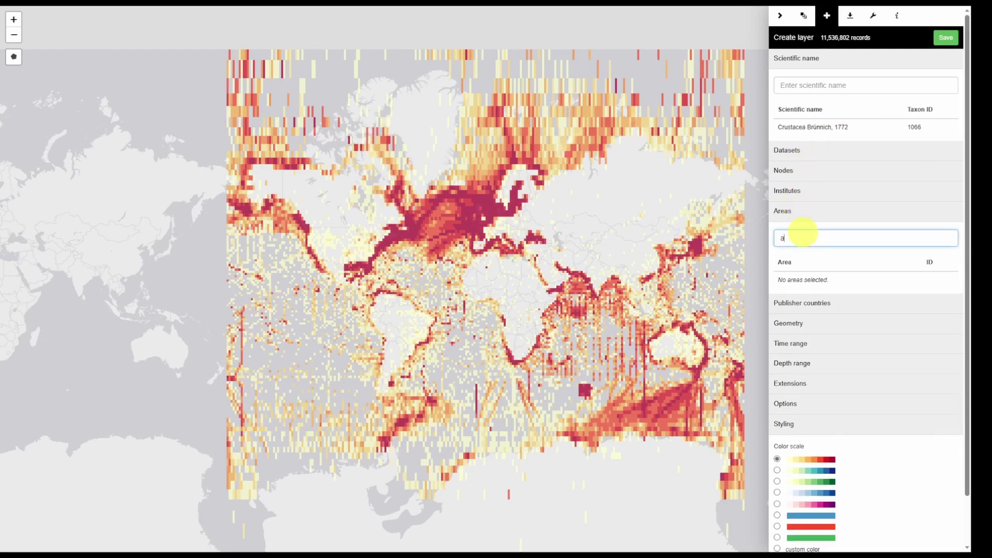
text(ustralia)
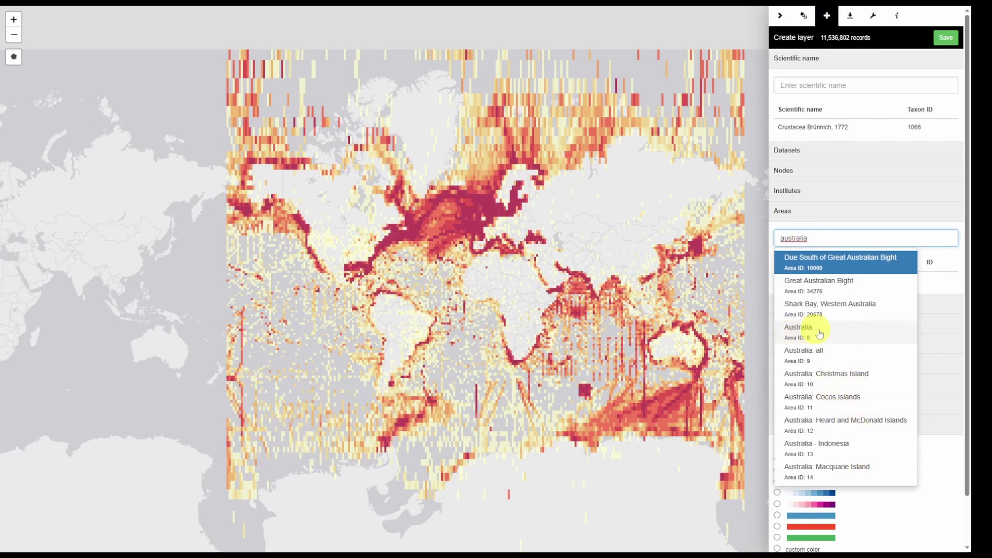
click(850, 333)
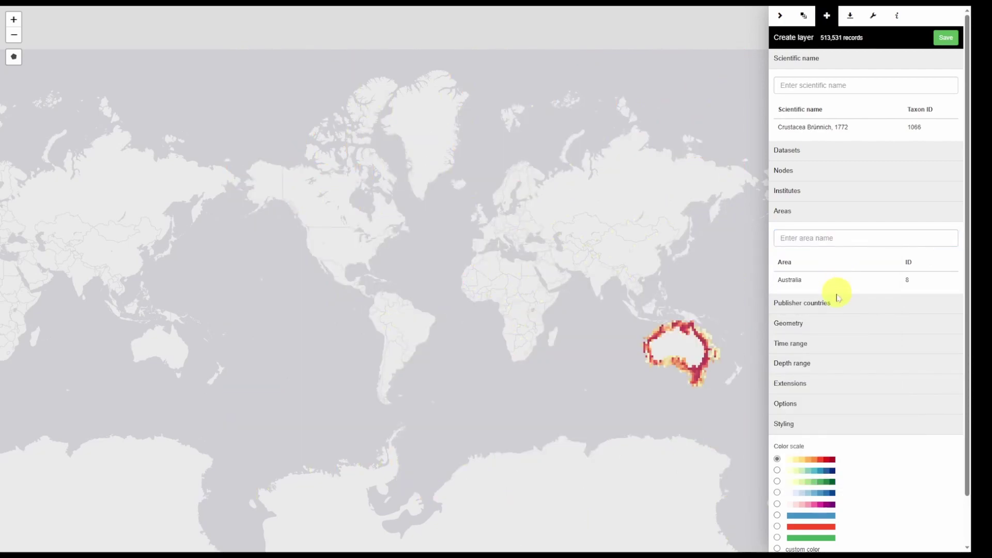
Step: Limit depth to 0–800 and years to 2003–2023, then save the layer
click(818, 364)
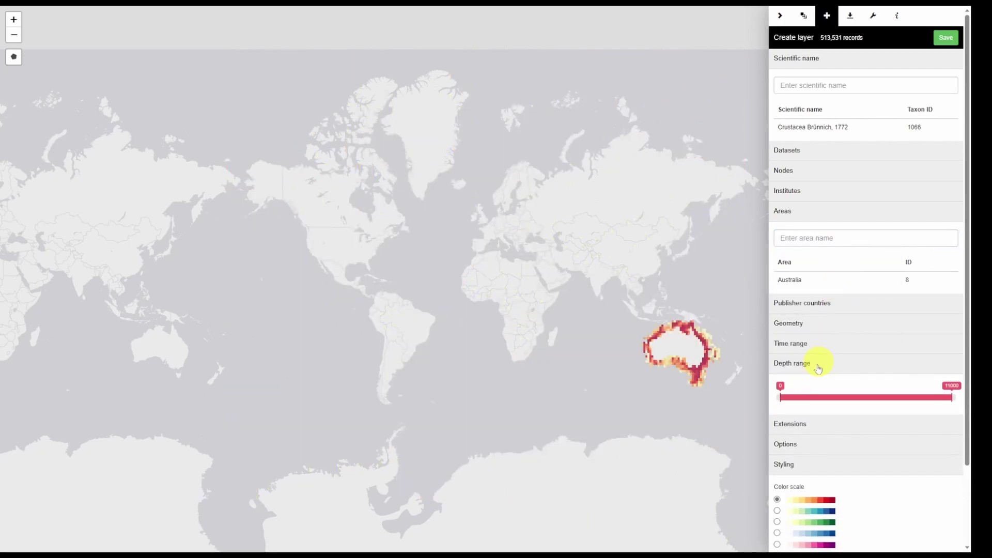
drag(949, 390, 889, 409)
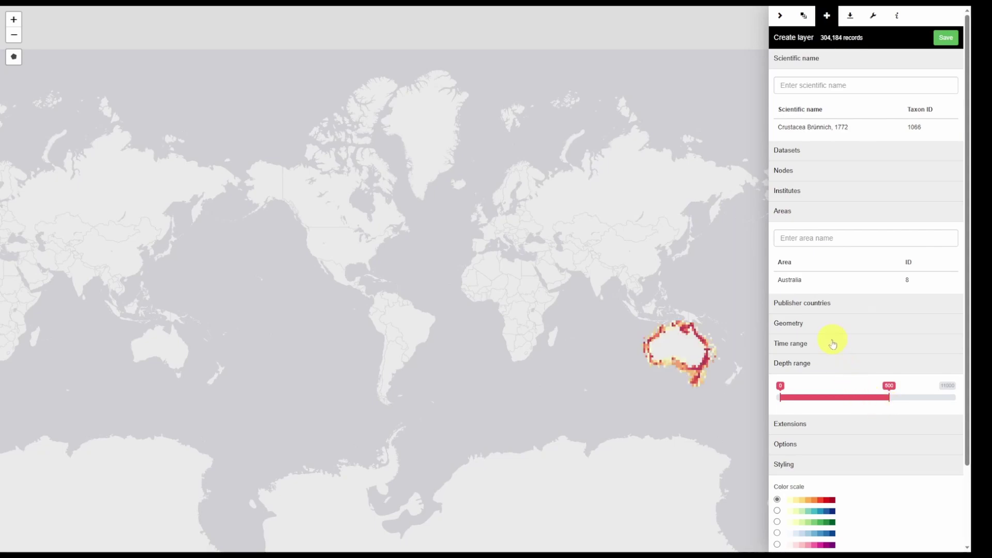
click(832, 345)
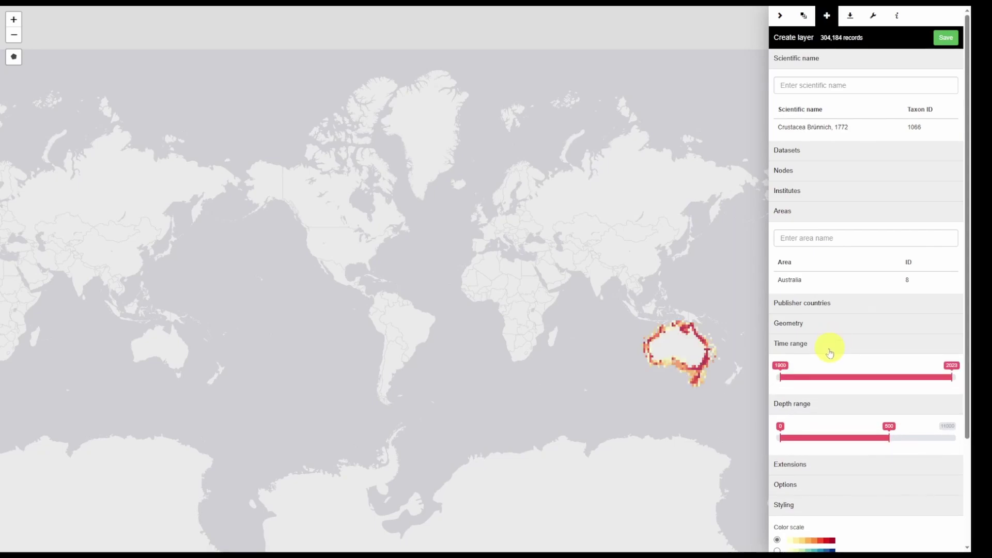
drag(781, 384, 924, 399)
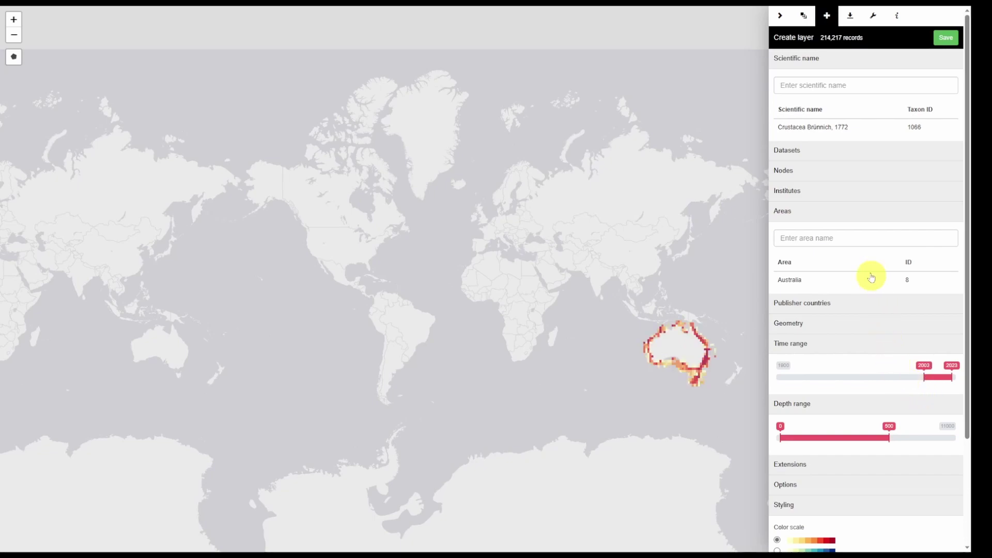
click(941, 46)
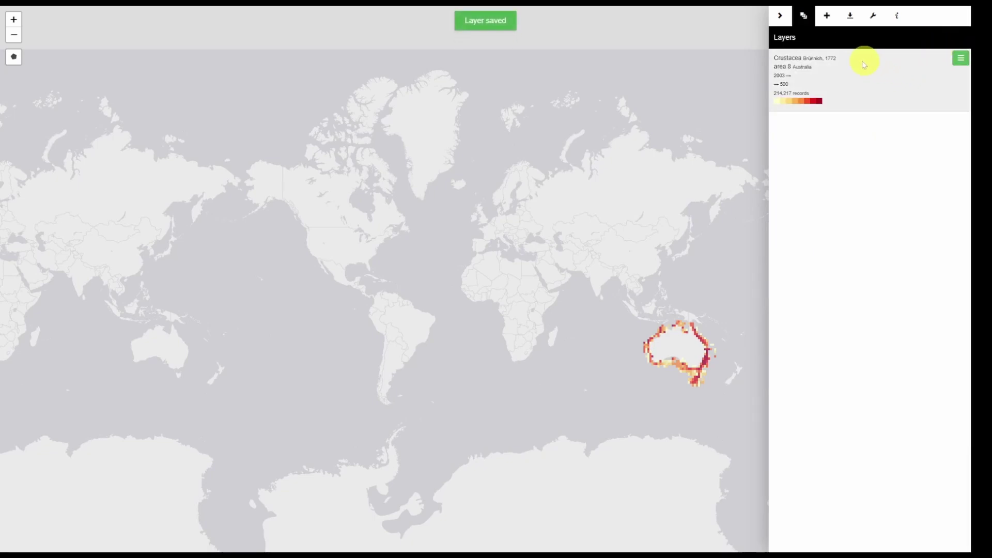
Step: Request a download of the Crustacea layer, then decline it at the confirmation
click(959, 61)
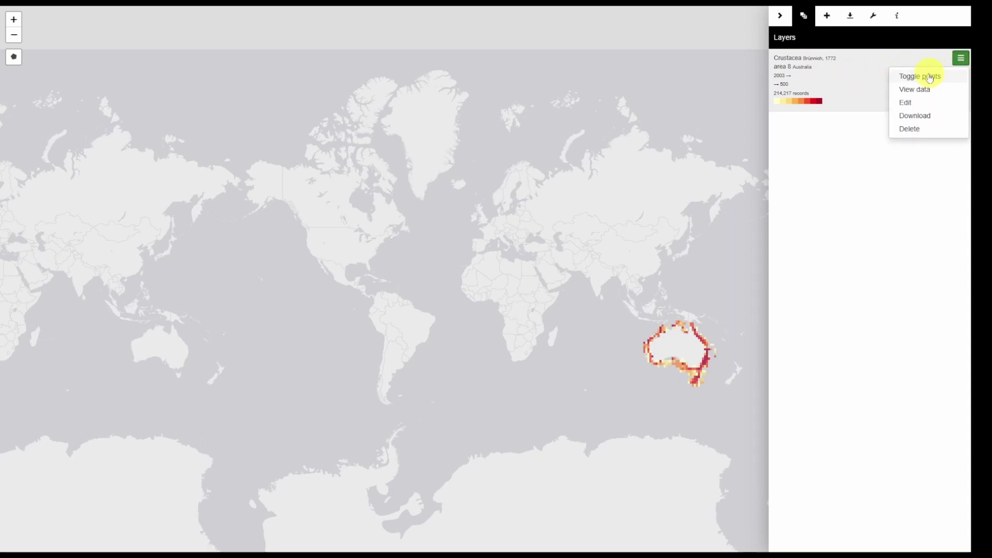
click(931, 116)
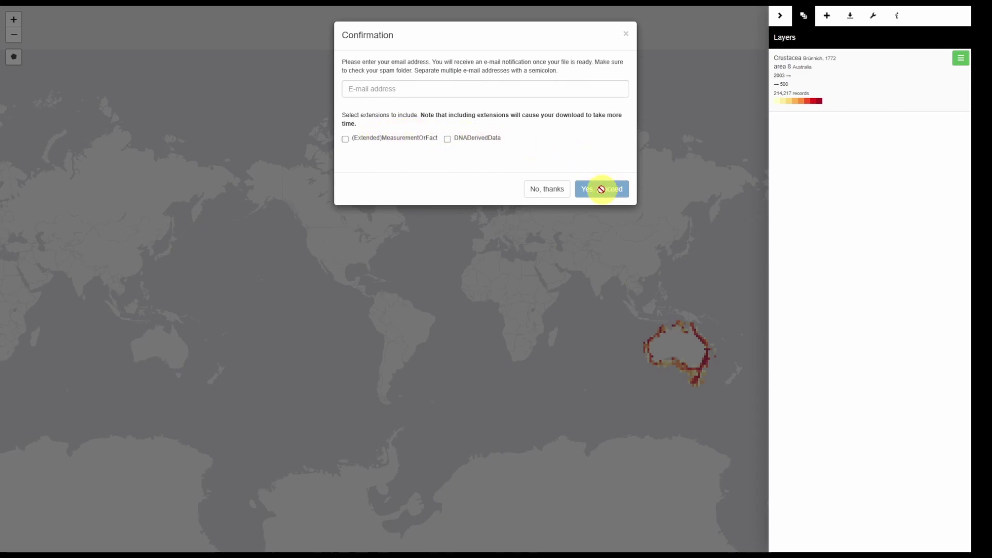
click(543, 188)
Step: Create a new layer and begin a polygon geometry filter over the Americas
click(827, 16)
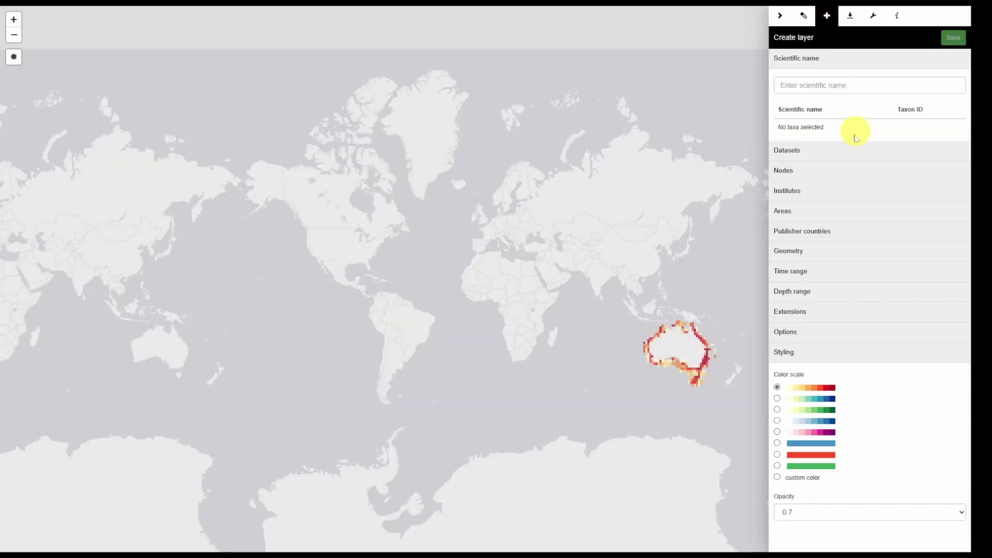
click(827, 251)
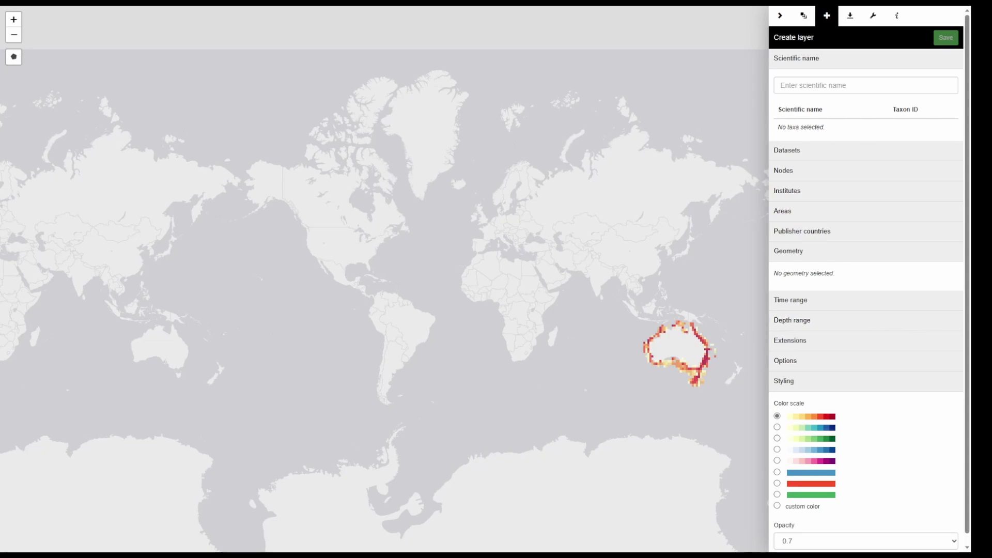
drag(61, 241, 123, 231)
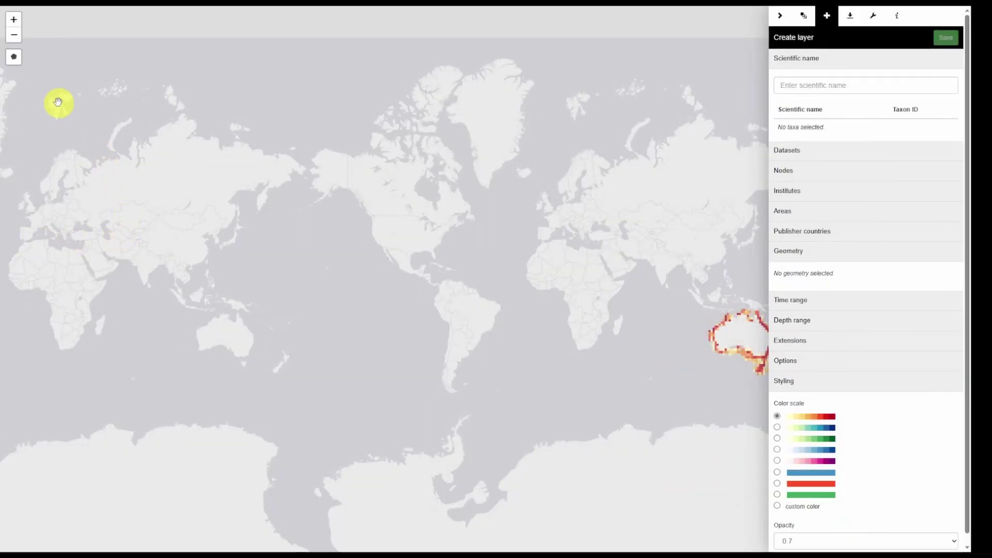
click(16, 64)
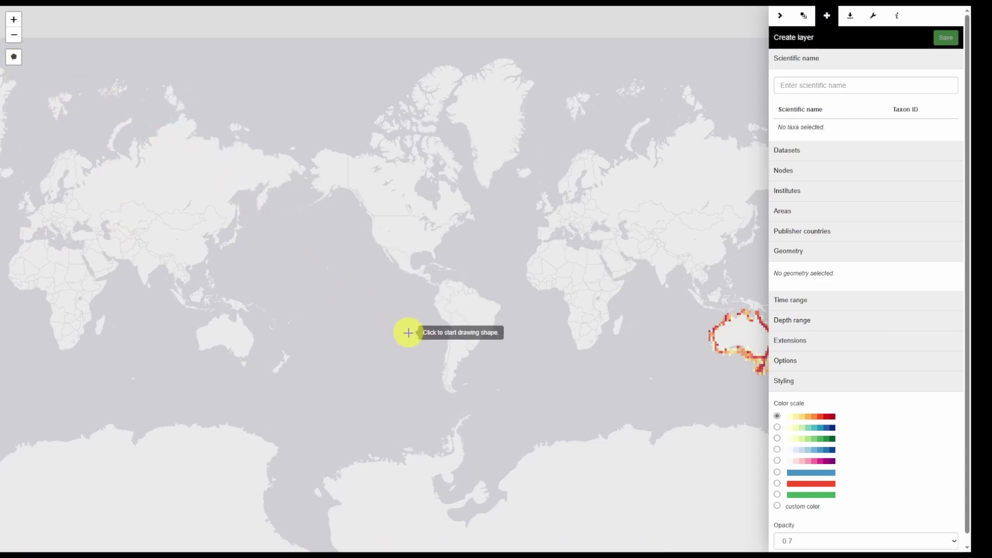
Step: Place four polygon corners offshore from southern Peru to northern Chile
scroll(447, 333, up, 3)
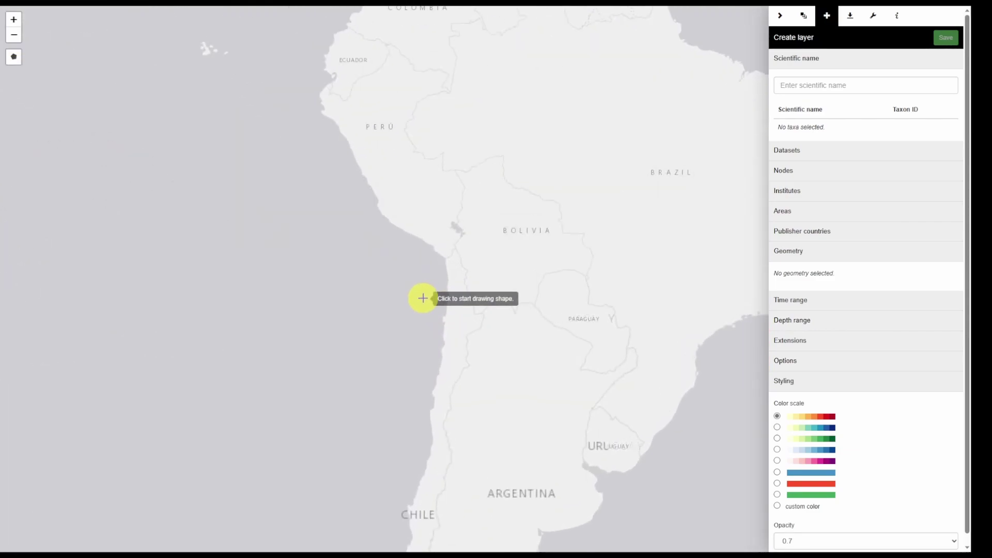
scroll(423, 298, up, 1)
click(350, 164)
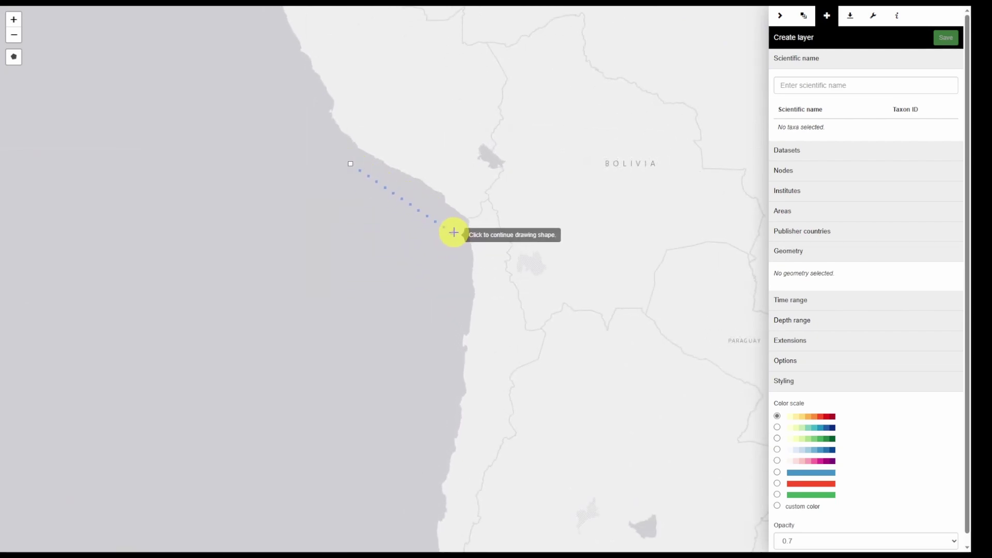
click(453, 228)
click(416, 542)
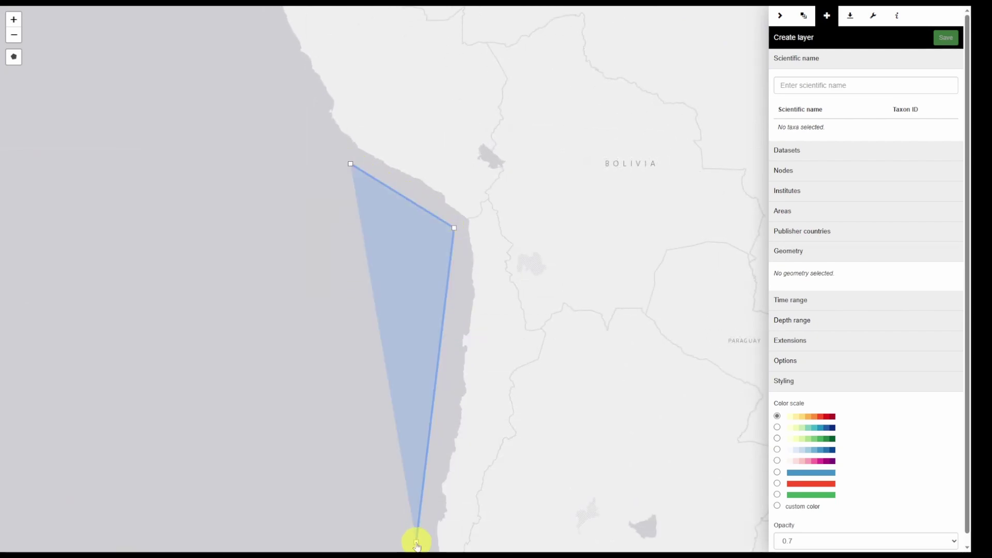
click(229, 524)
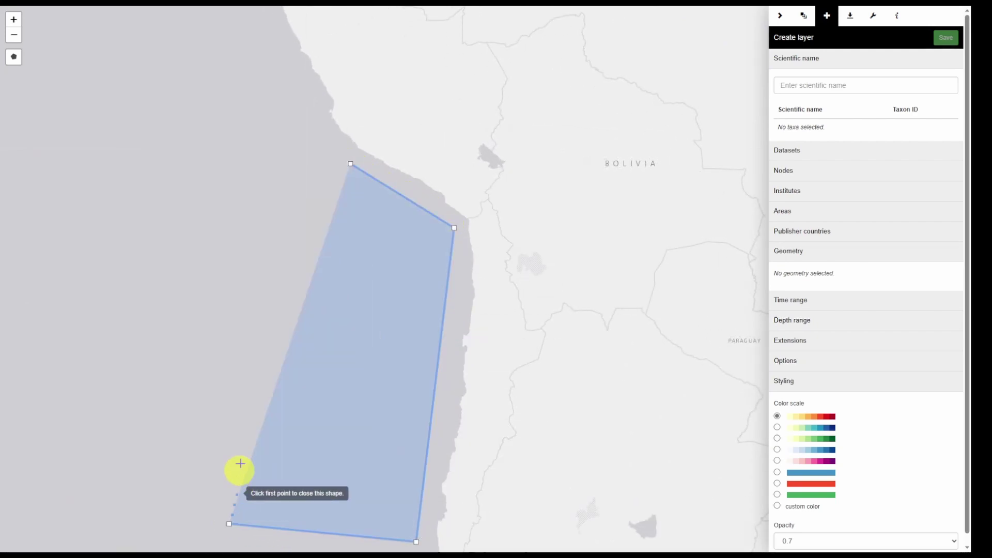
Step: Close the polygon and save the layer, mapping 23,940 records off Chile and Peru
click(350, 164)
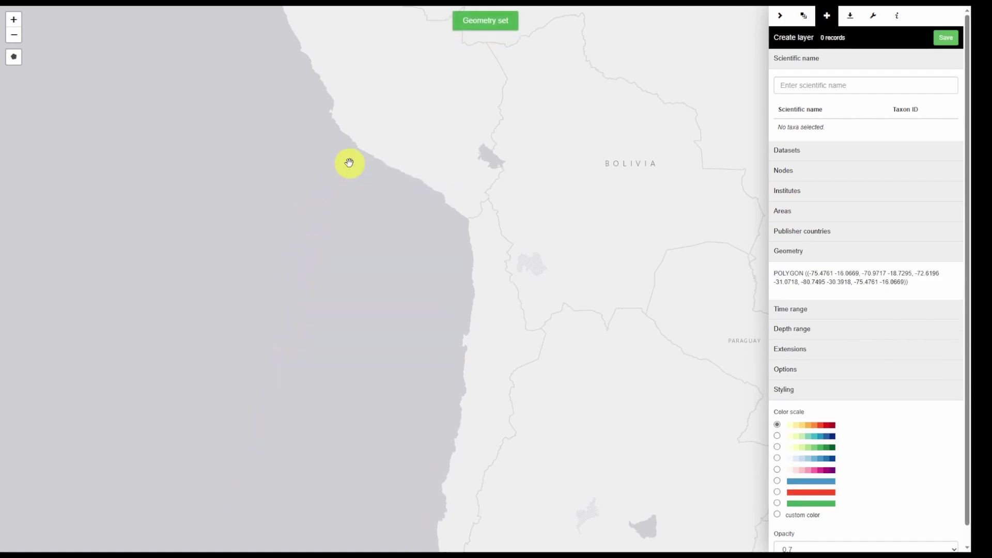
scroll(354, 285, down, 2)
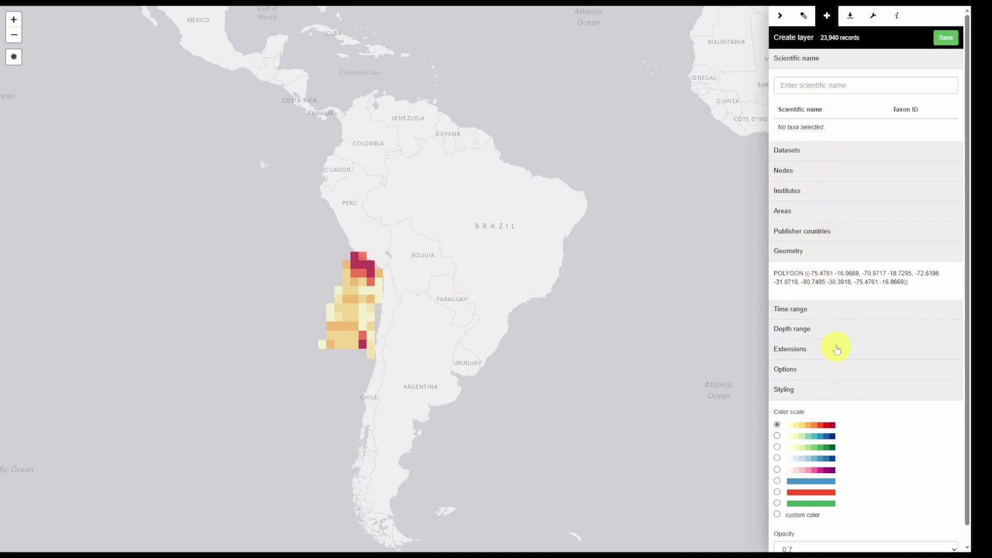
click(946, 38)
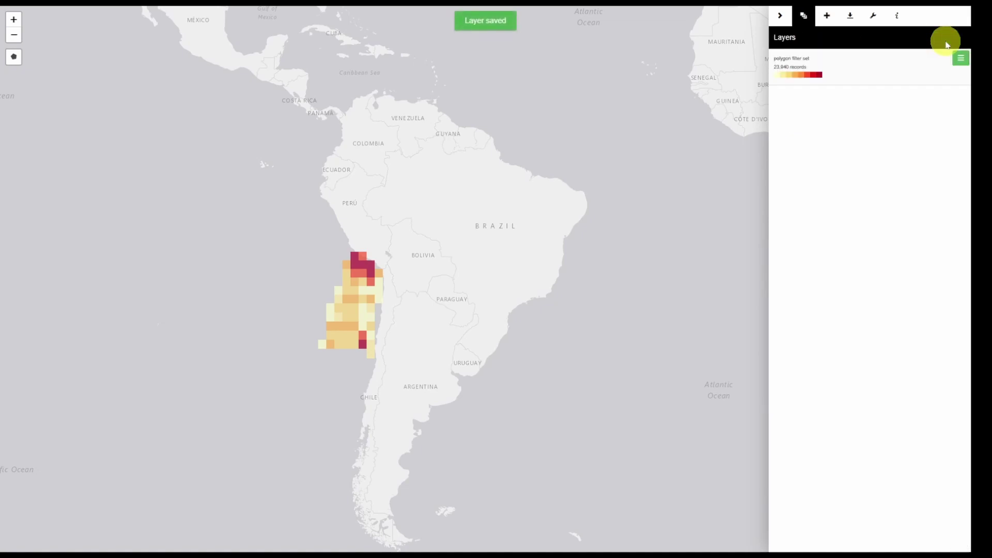
click(960, 58)
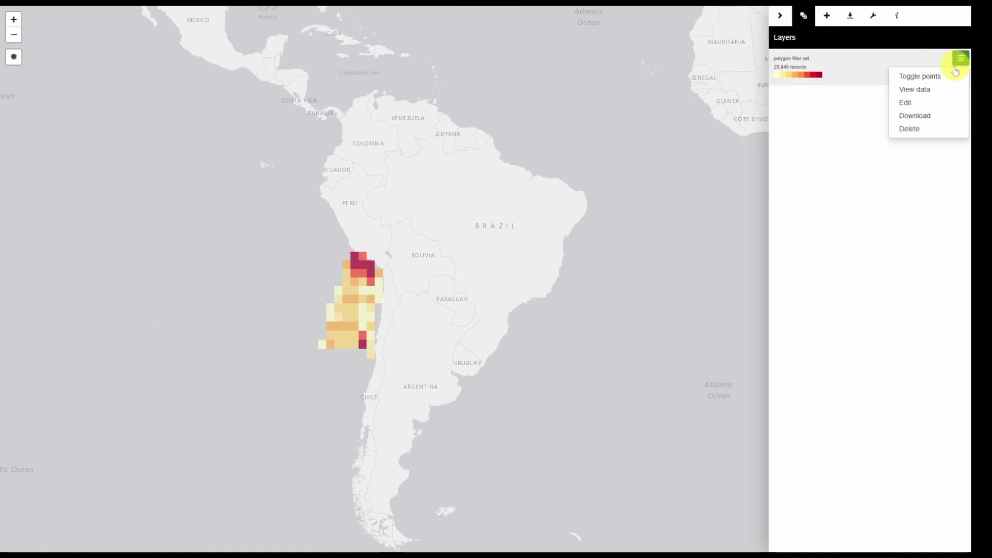
click(935, 120)
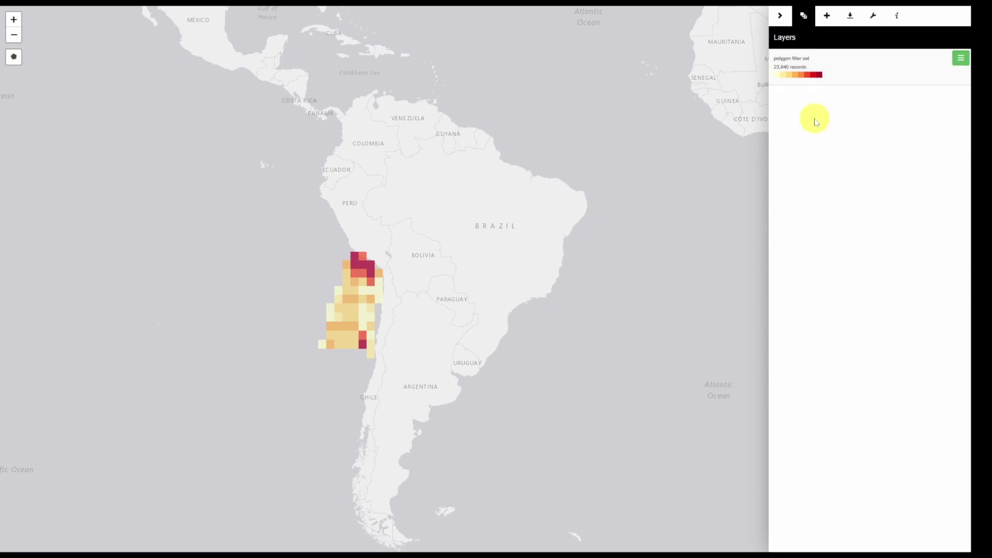